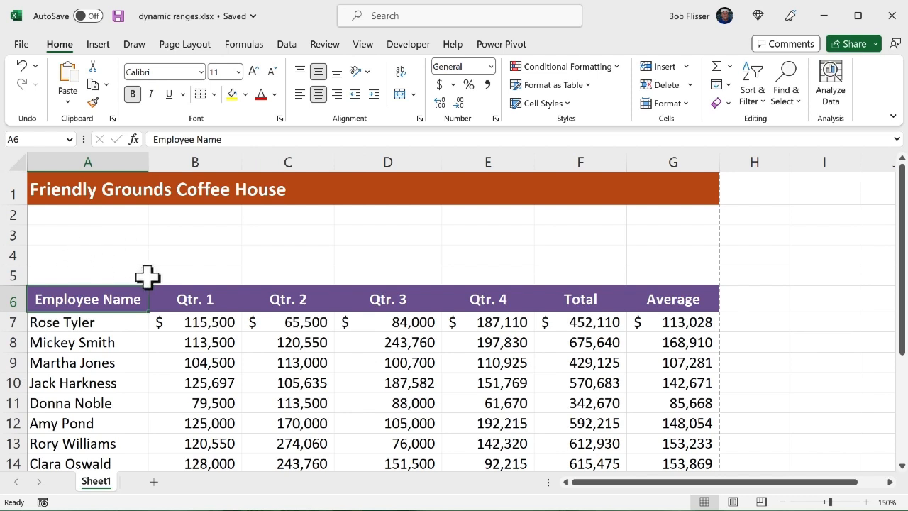
Enter the formula =OFFSET(A6,3,0,1,5) in cell A3 to return one employee's name and four quarterly figures
left_click(99, 235)
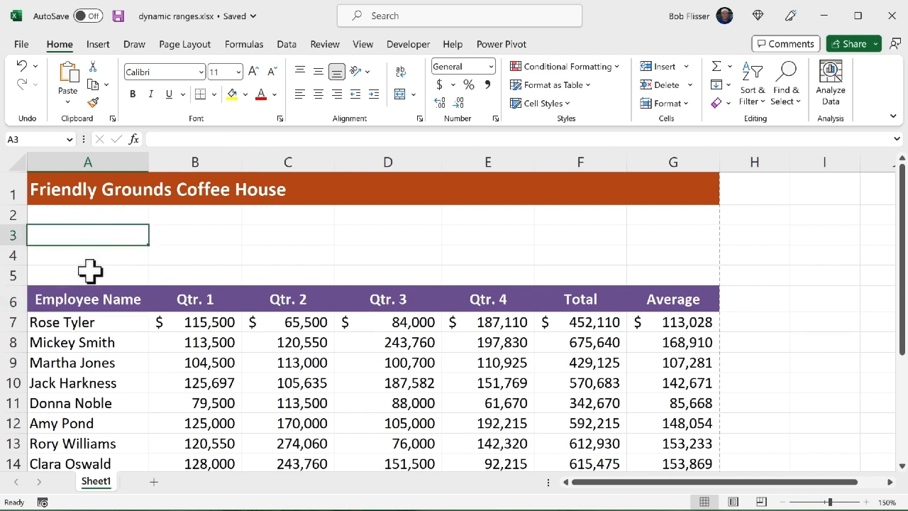
type("=off")
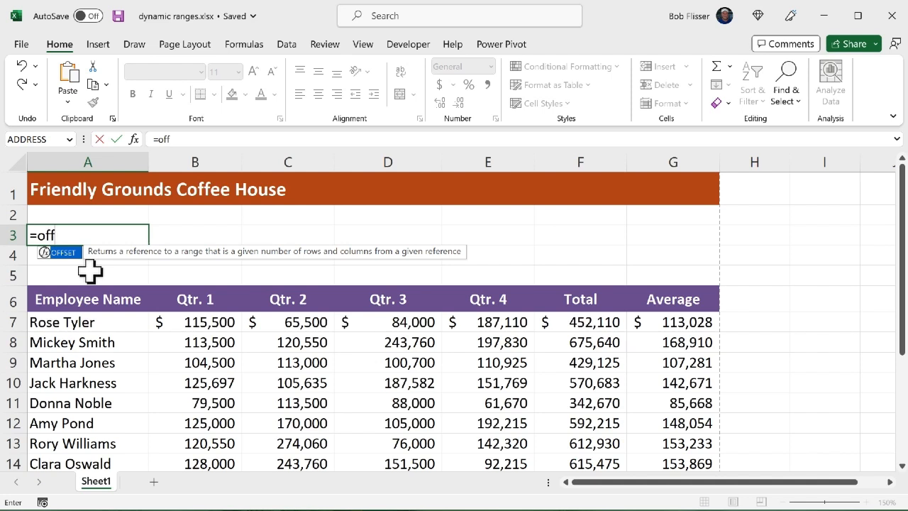
key("Tab")
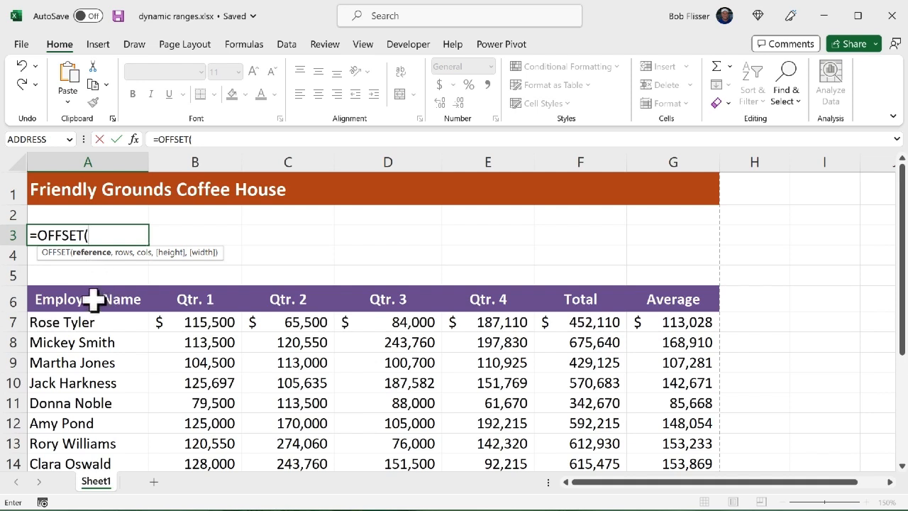
left_click(94, 300)
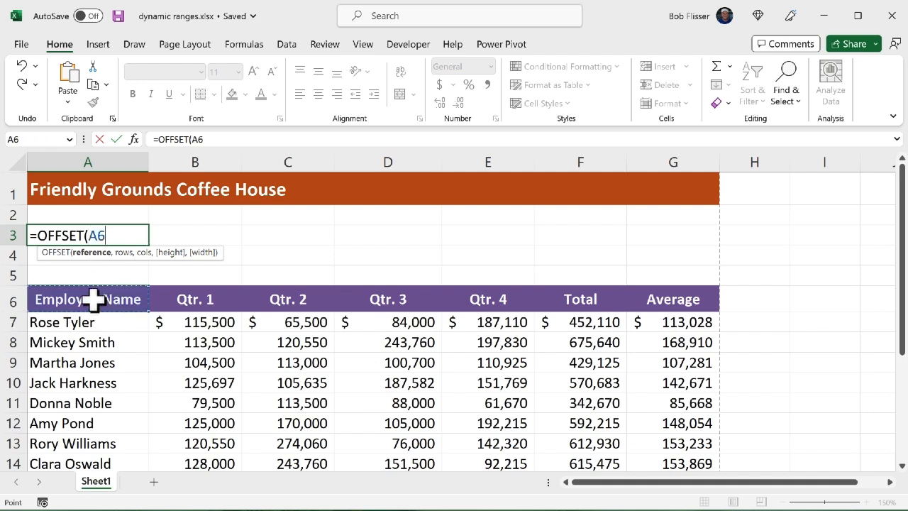
type(",")
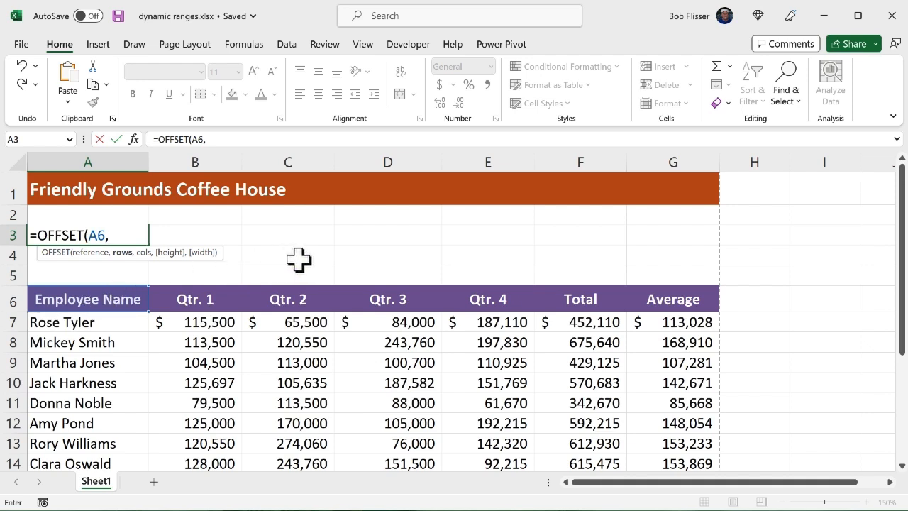
type("3,")
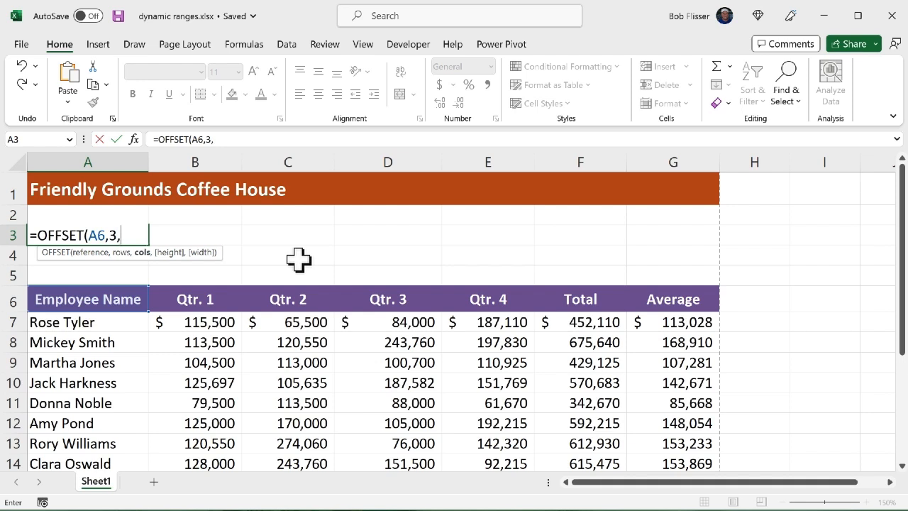
type("0,")
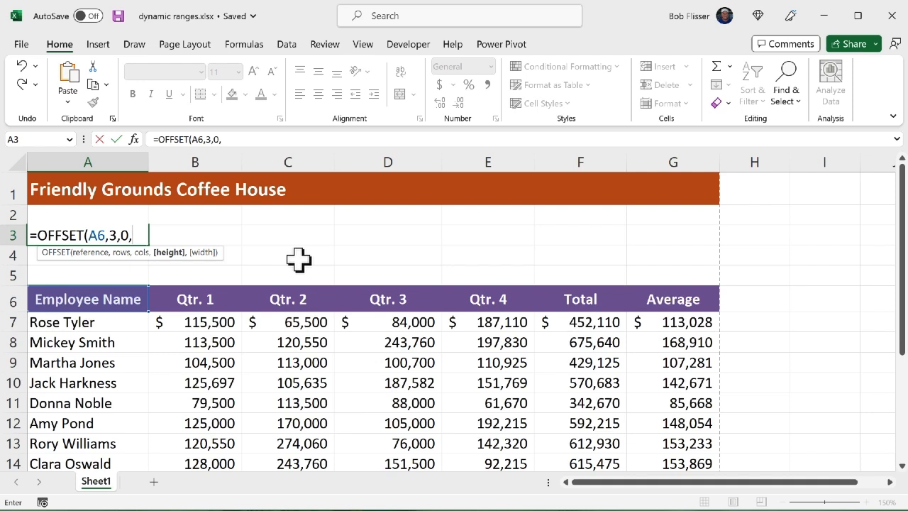
type("1,5")
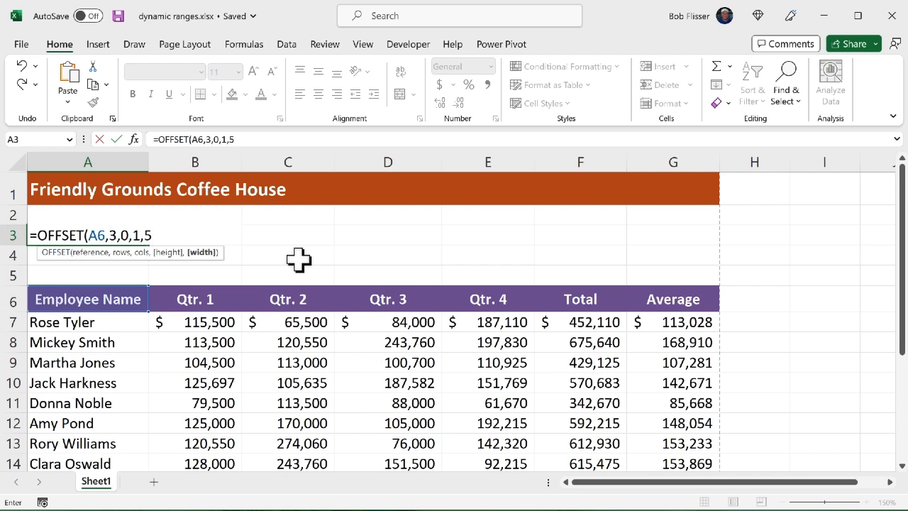
type(")")
key("ctrl+Return")
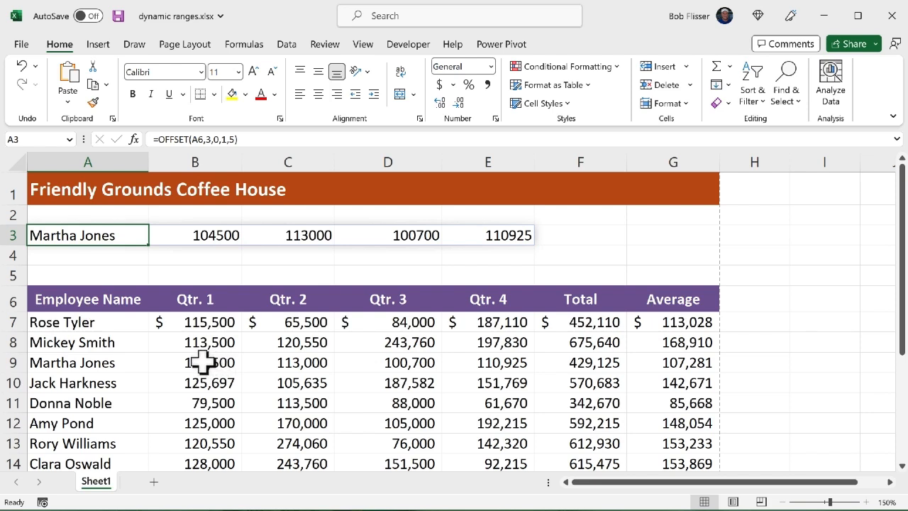
Compare the spilled results in row 3 with the source figures in row 9, and inspect the formulas in A3:C3 and F9
left_click_drag(208, 364, 483, 365)
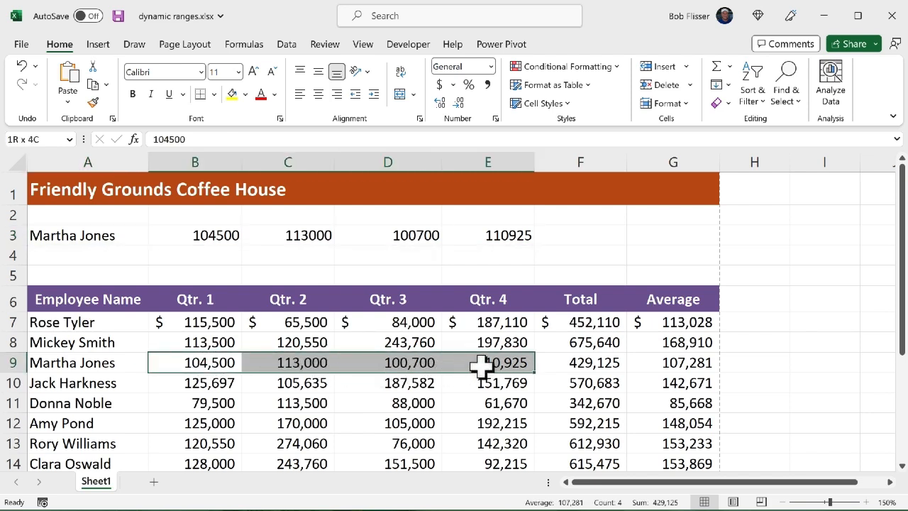
left_click(181, 236)
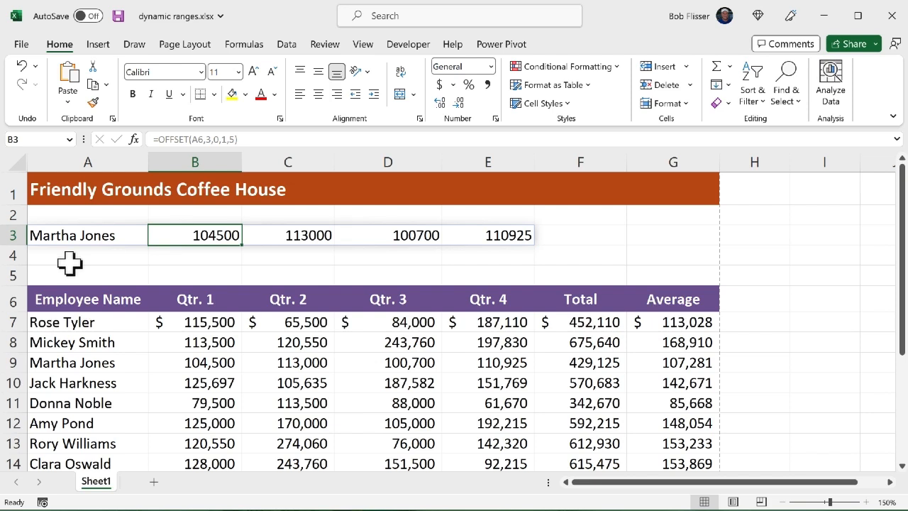
left_click(93, 237)
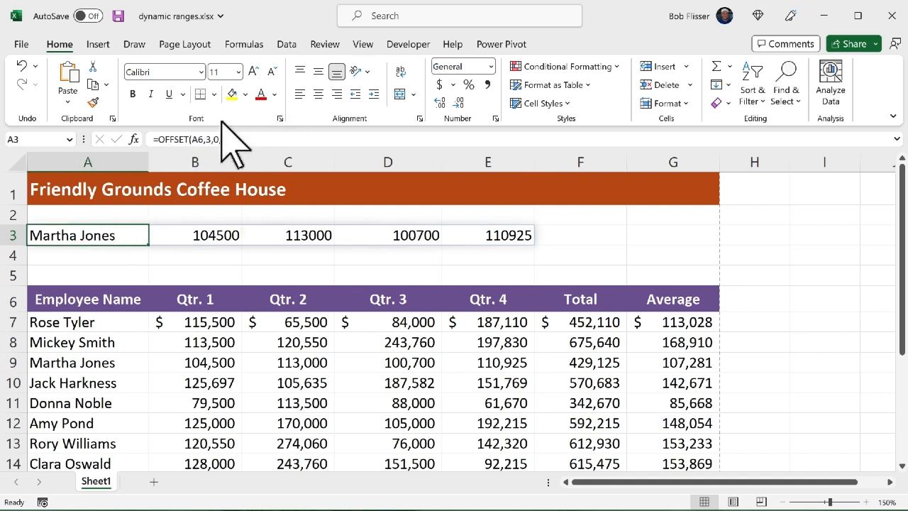
left_click(289, 238)
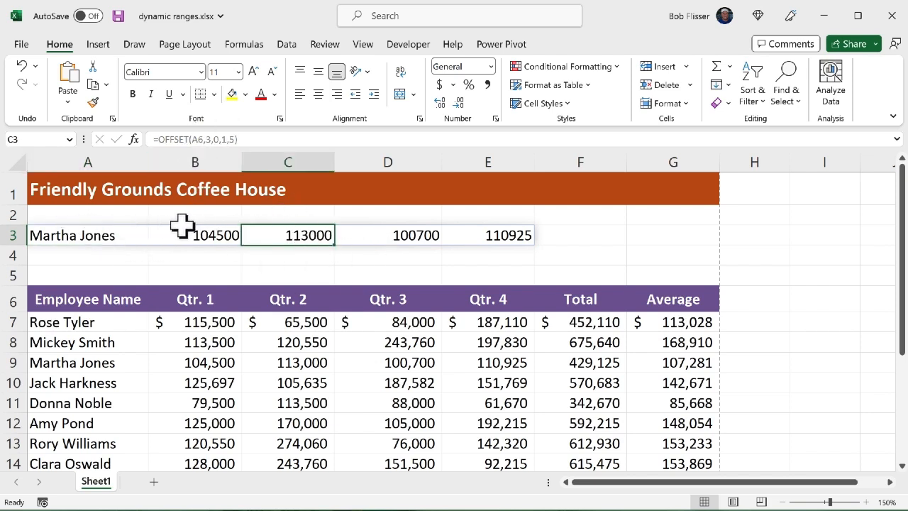
left_click(81, 257)
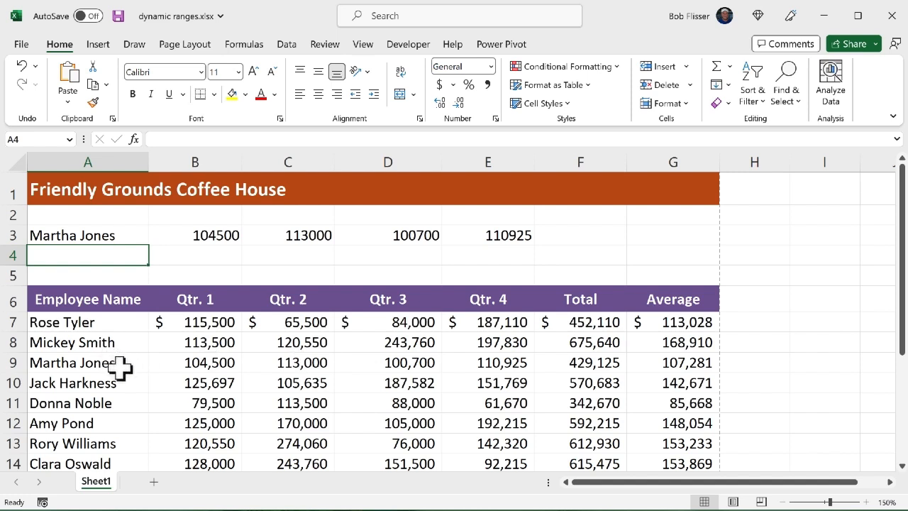
left_click_drag(121, 364, 484, 363)
left_click(599, 361)
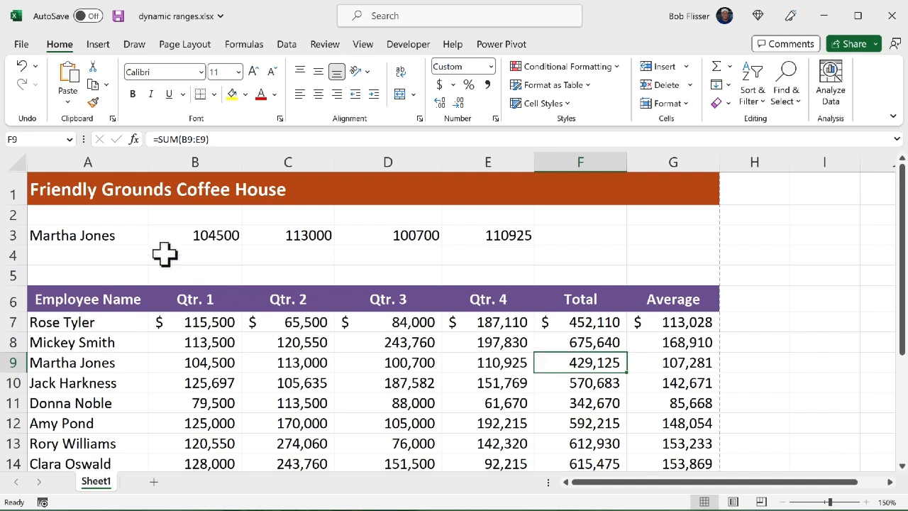
Enter the formula =SUM(OFFSET(A6,3,1,1,4)) in cell A4 to total the row 9 employee's four quarters
left_click(111, 254)
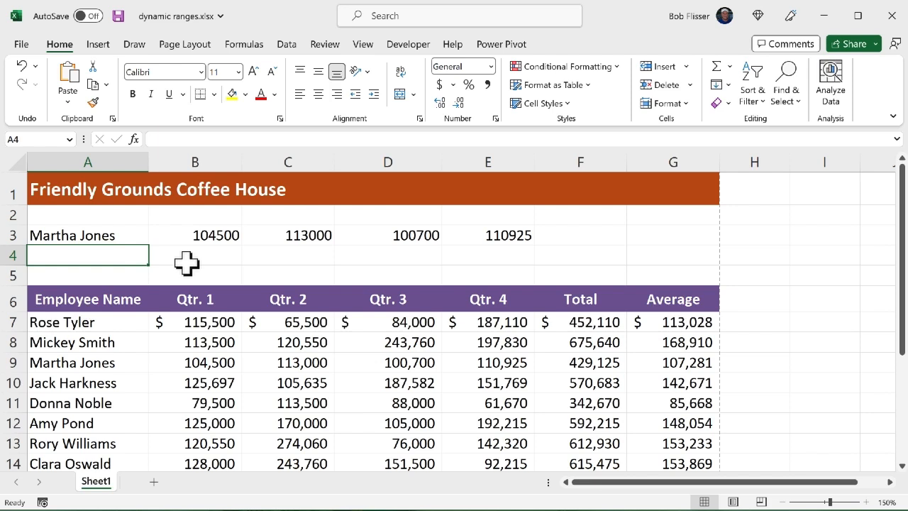
type("=sum")
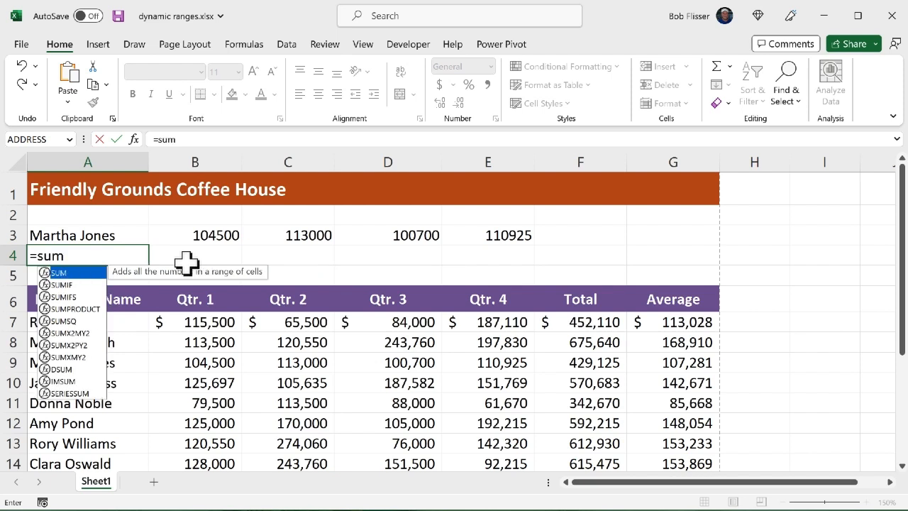
type("(off")
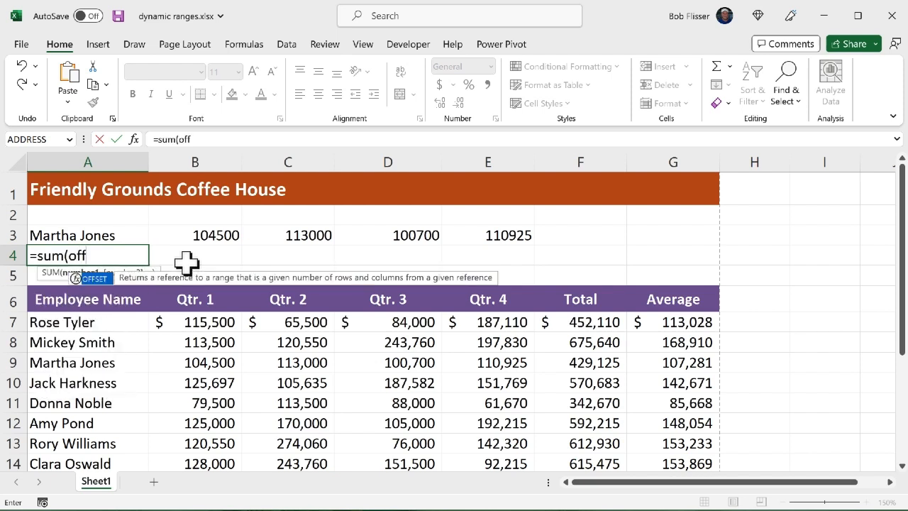
key("Tab")
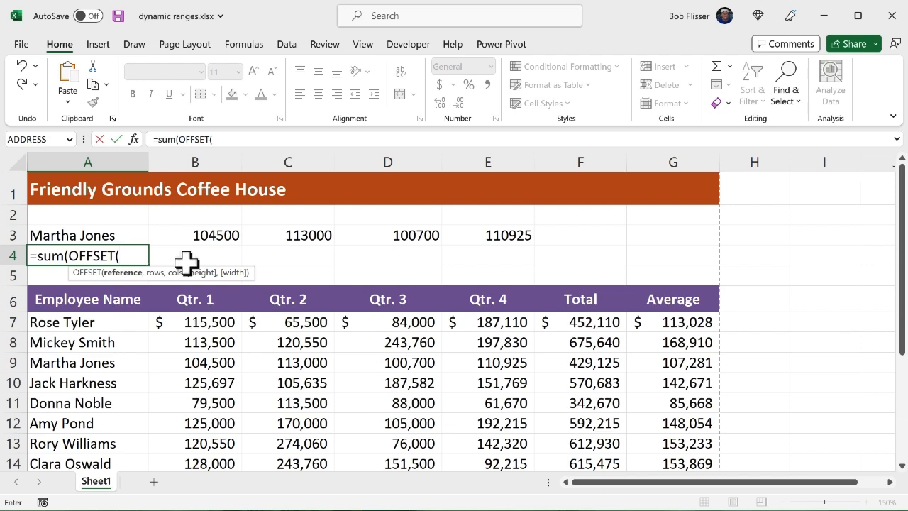
left_click(96, 299)
type(",")
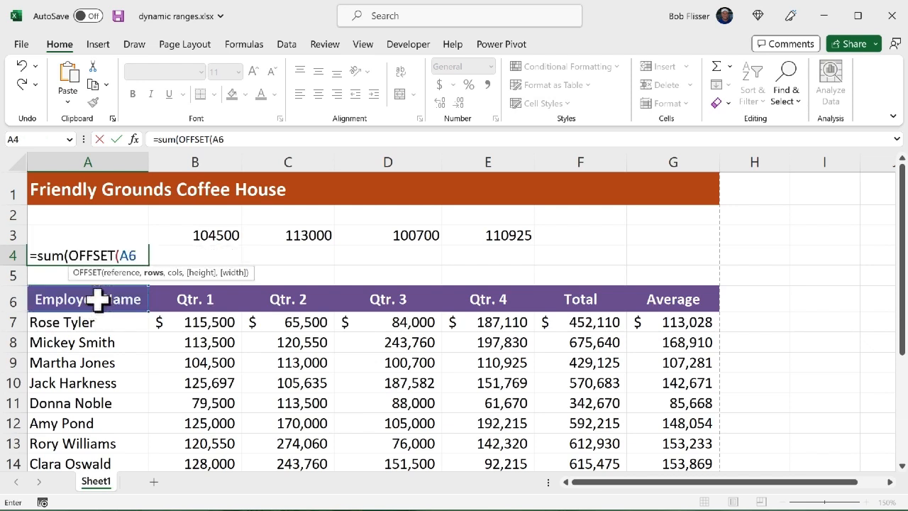
type("3")
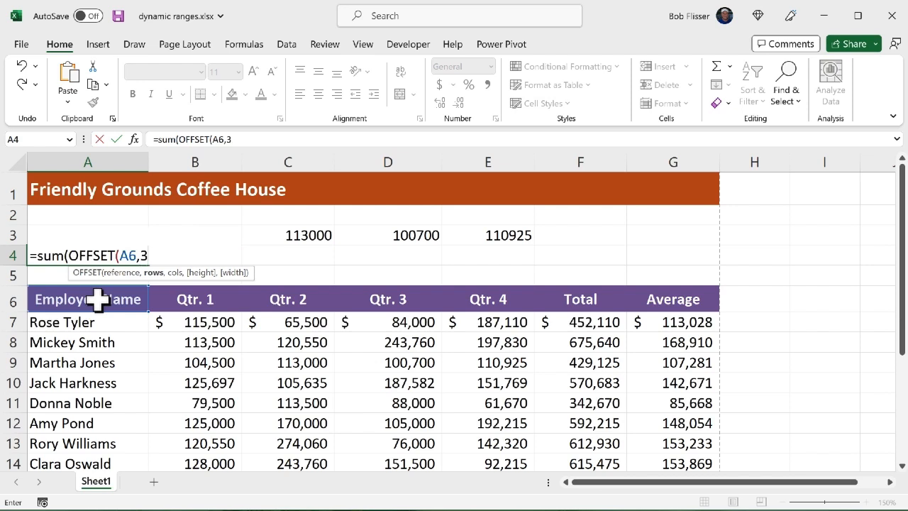
type(",")
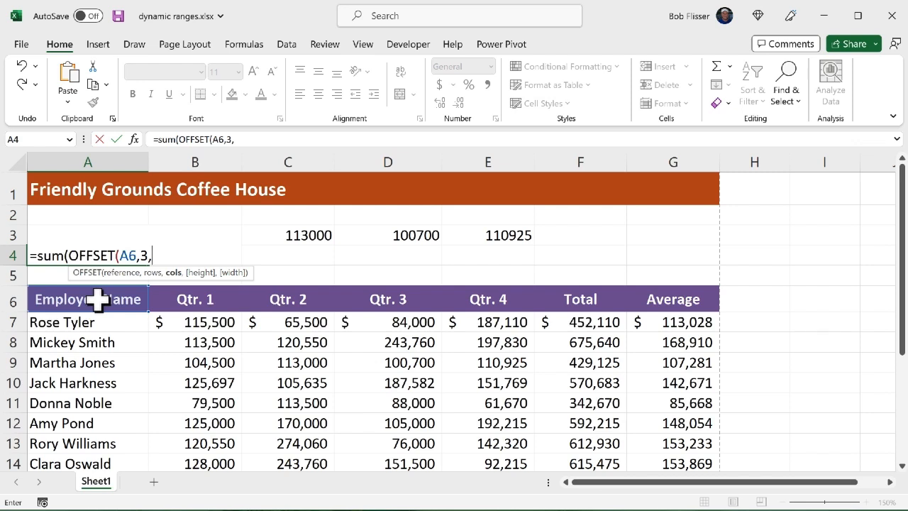
type("1,")
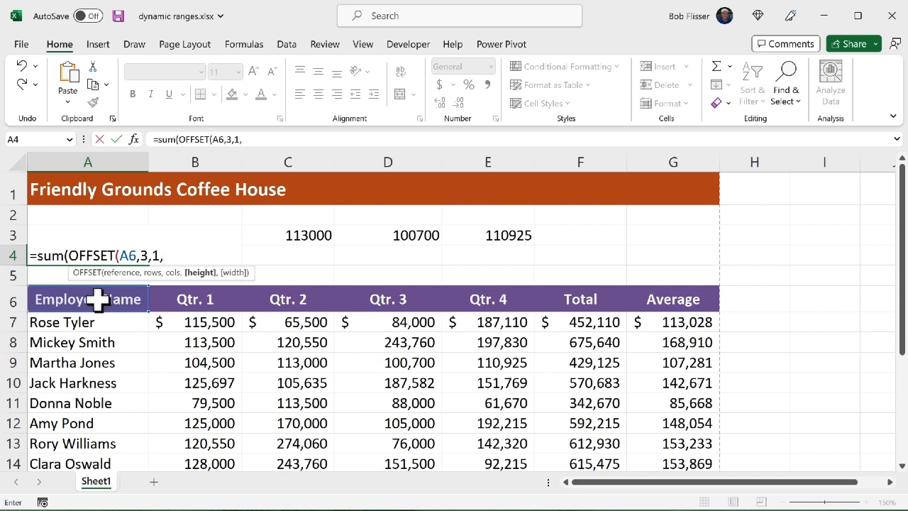
type("1,")
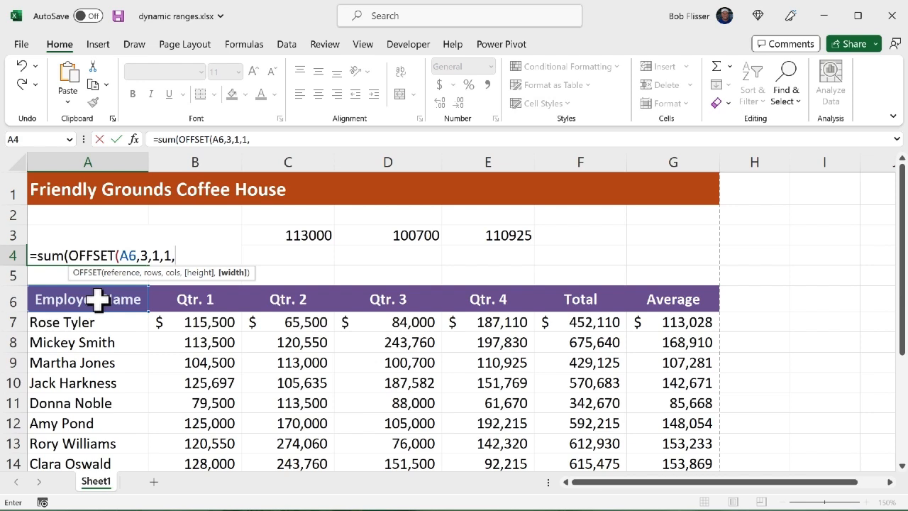
type("4)")
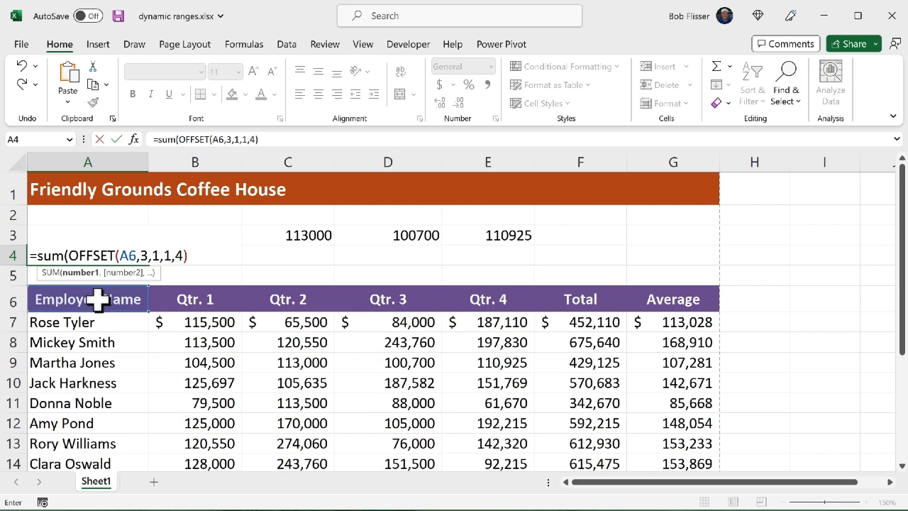
type(")")
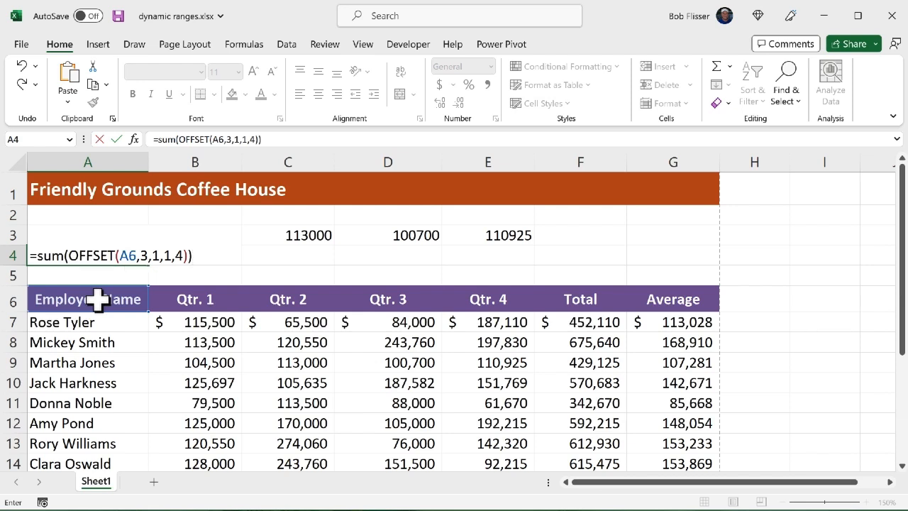
key("ctrl+Return")
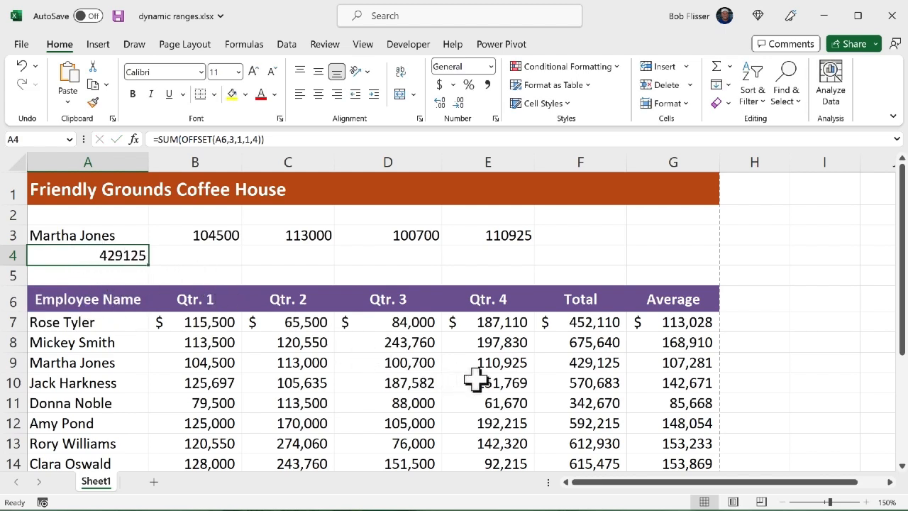
Compare the row 9 total in F9 with the result in A4, and clear the formulas from cells A3:A4
left_click(585, 366)
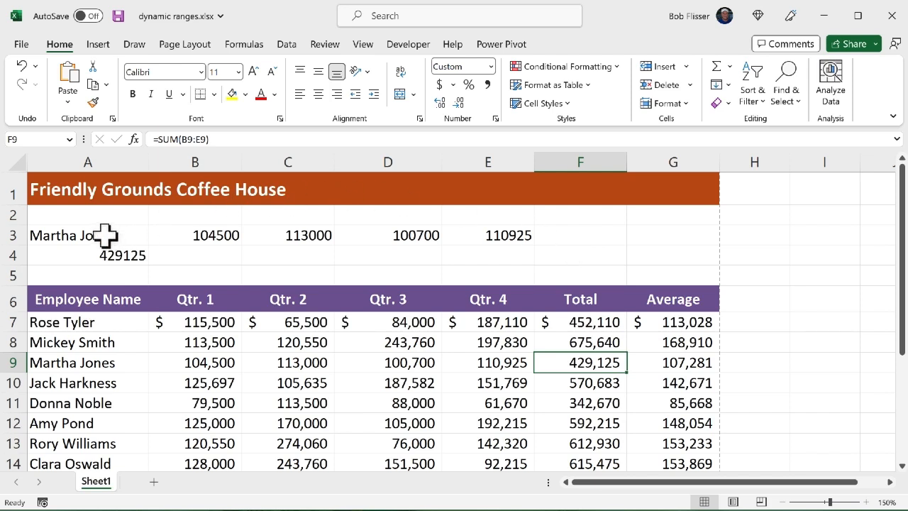
left_click_drag(107, 237, 108, 257)
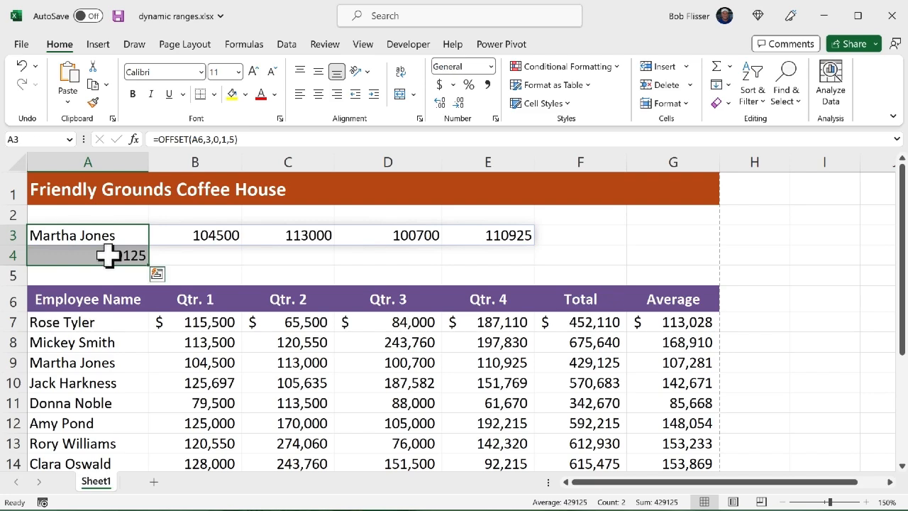
key("Delete")
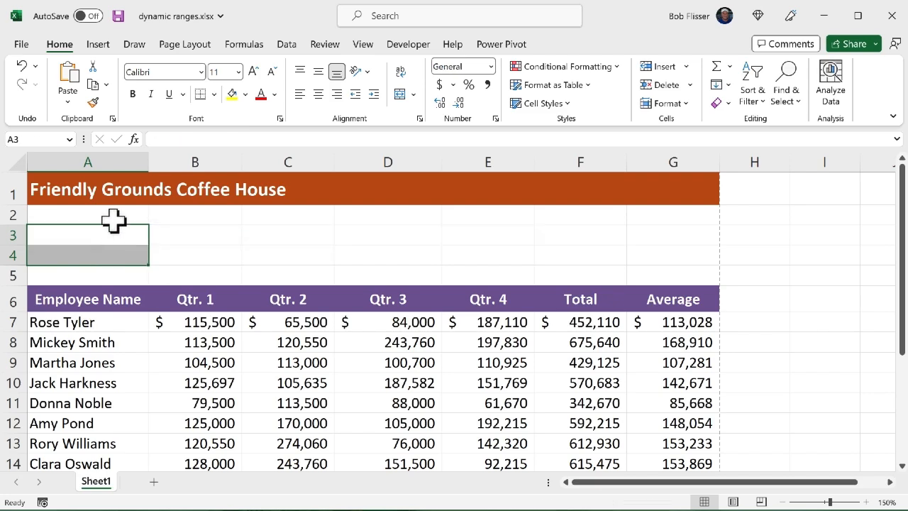
Enter the formula =SUM(OFFSET(A6,1,3,14,1)) in cell A3 to total the Qtr. 3 sales of all employees
left_click(107, 239)
scroll(418, 375, "down", 3)
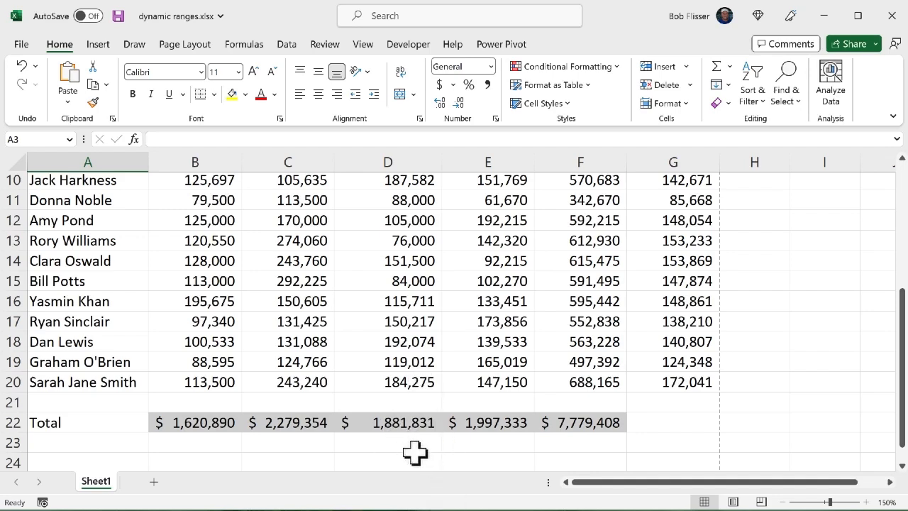
scroll(403, 346, "up", 2)
scroll(403, 345, "up", 1)
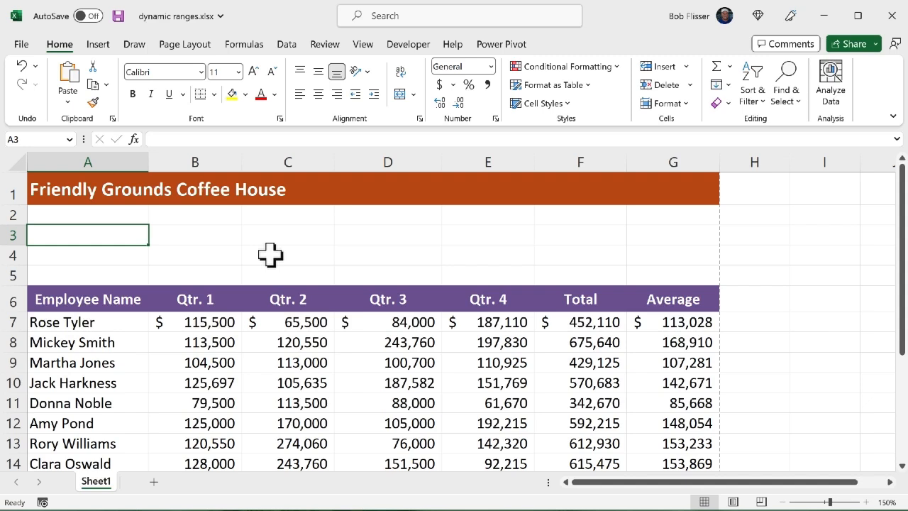
type("=")
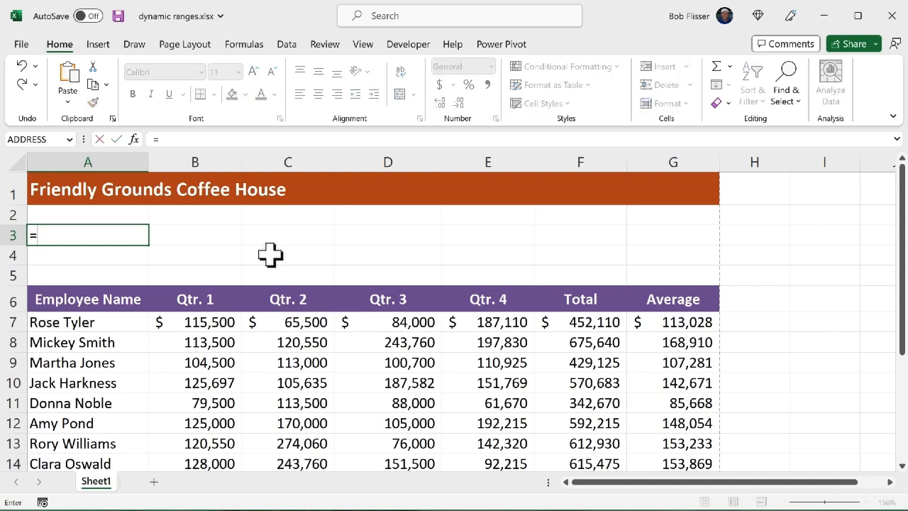
type("sum")
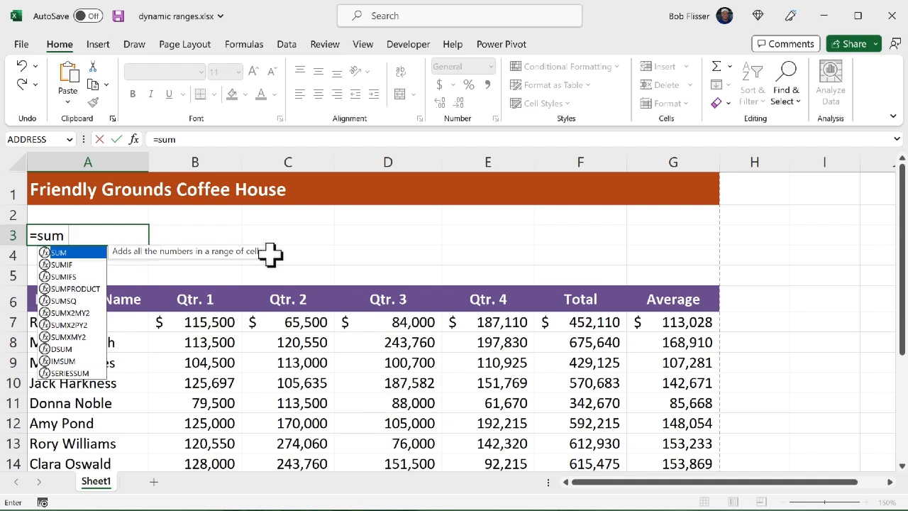
type("(")
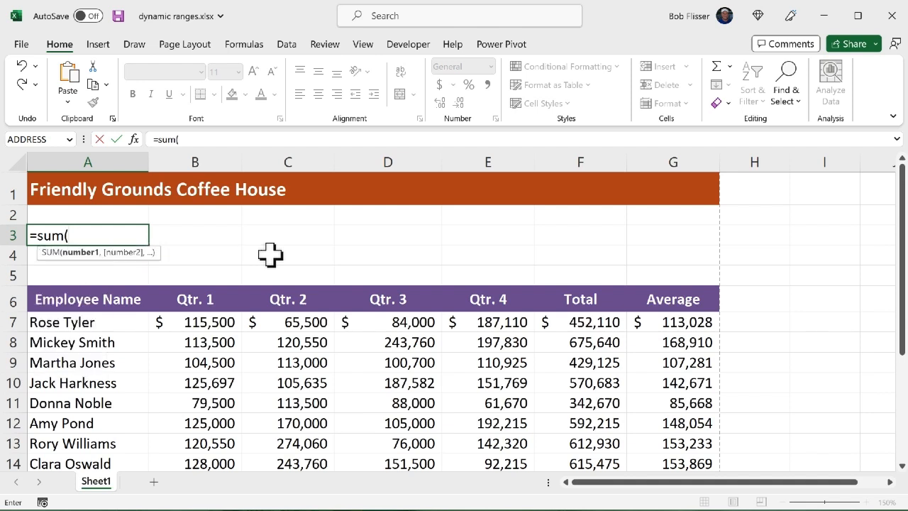
type("off")
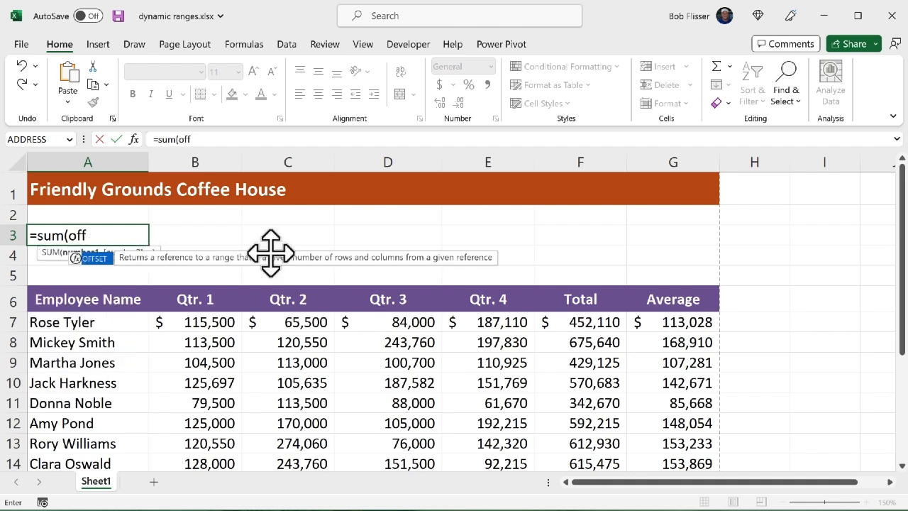
key("Tab")
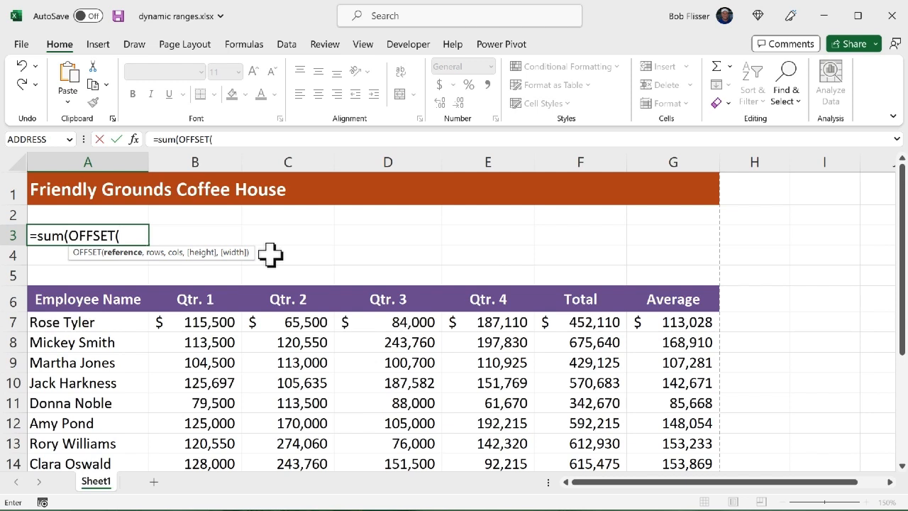
left_click(95, 299)
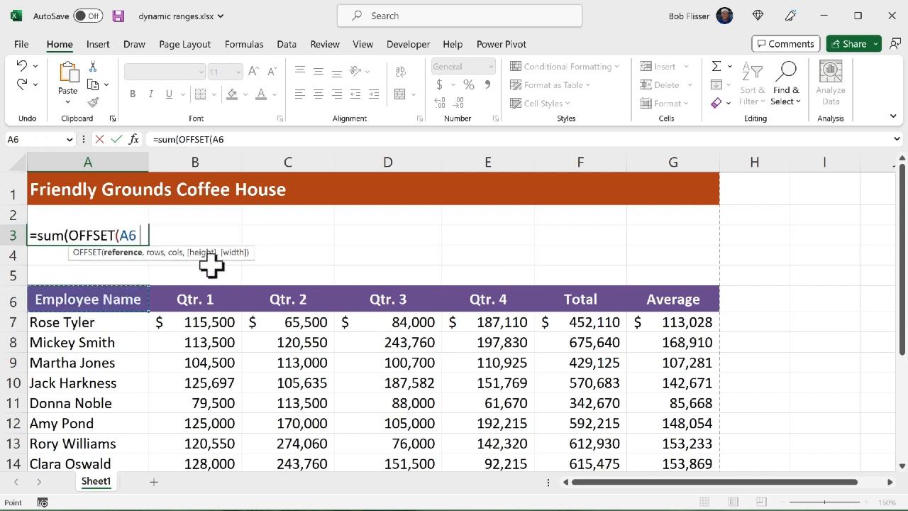
type(",")
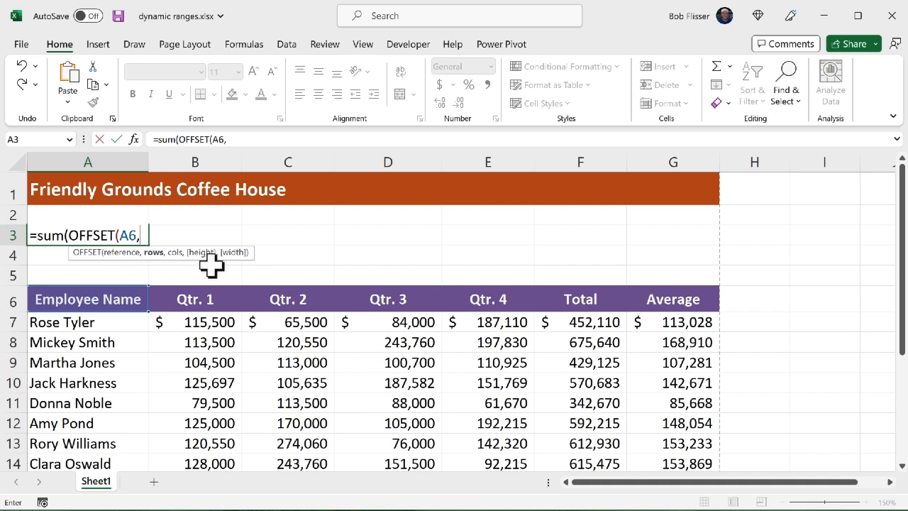
type("1,")
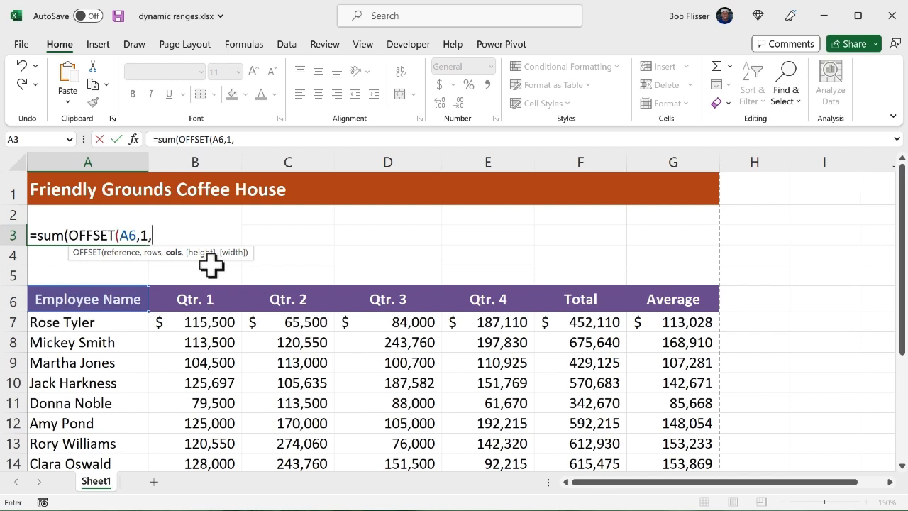
type("3")
type(",14")
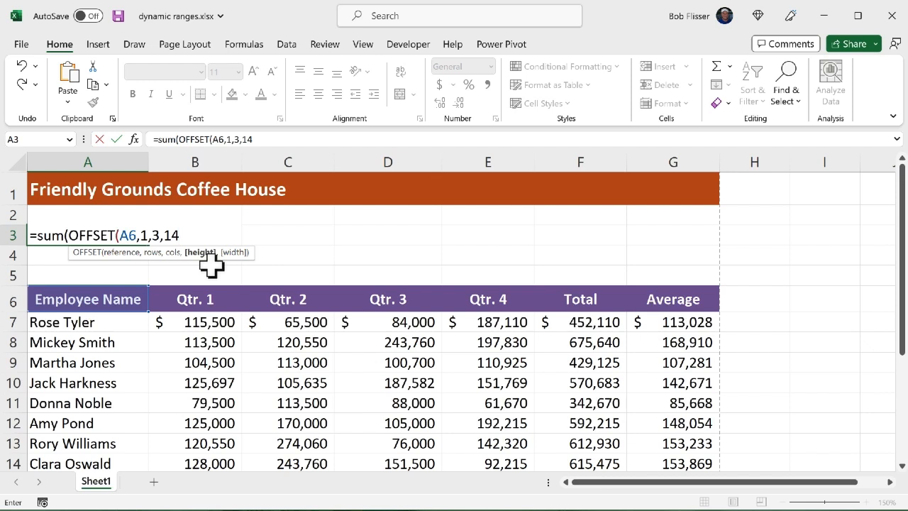
type(",1")
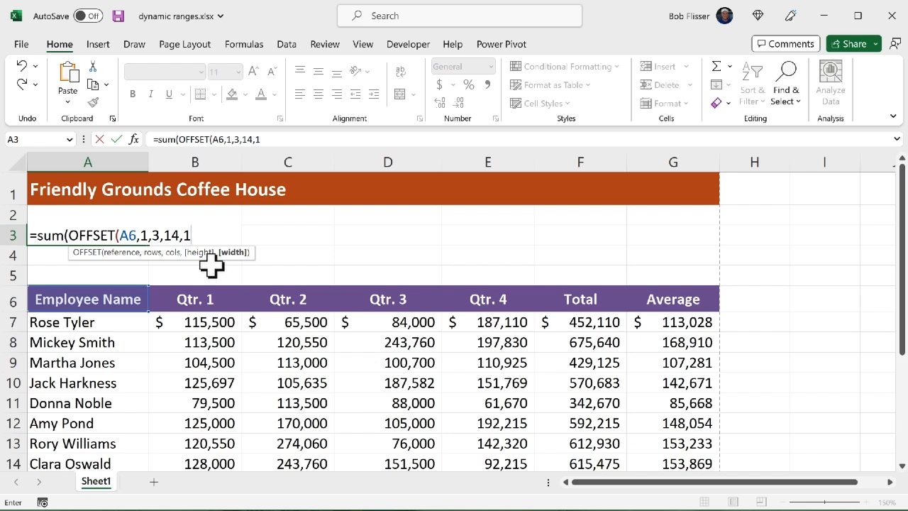
type(")")
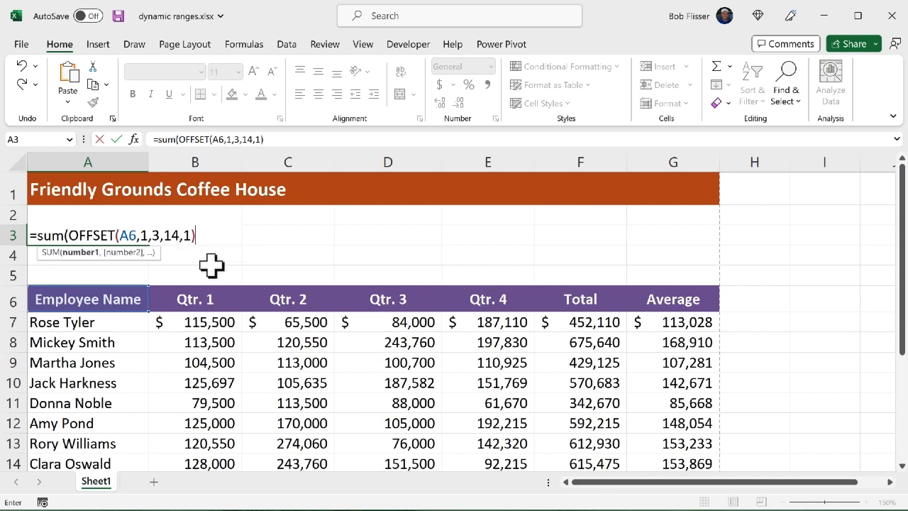
type(")")
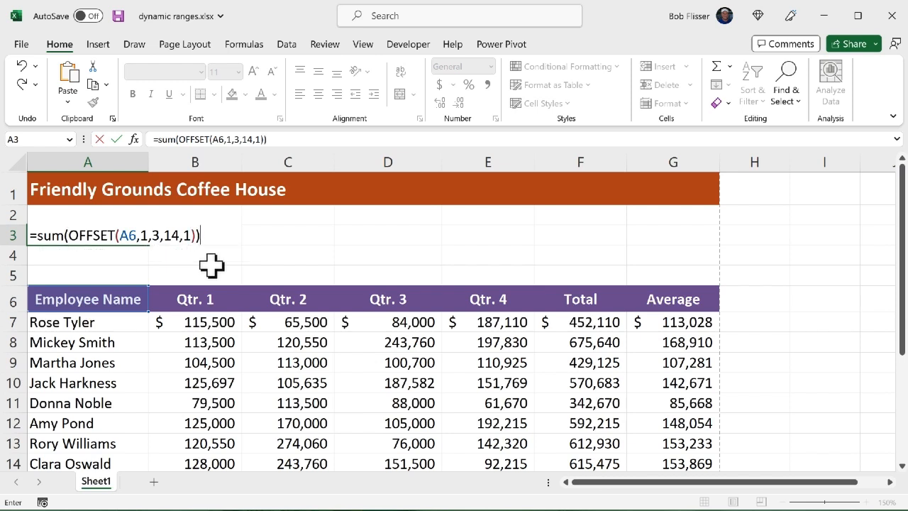
key("Return")
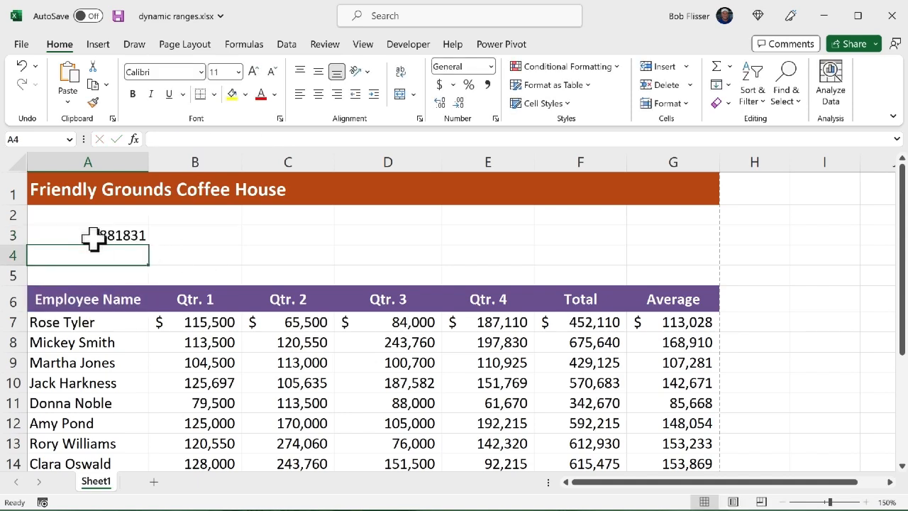
Compare the result in A3 with the Qtr. 3 total in D22 and inspect that cell's formula
scroll(391, 341, "down", 4)
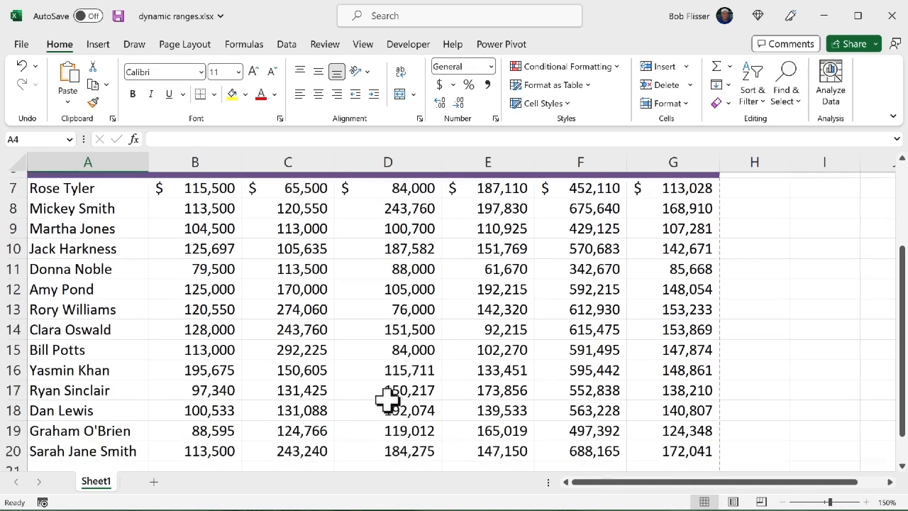
left_click(411, 387)
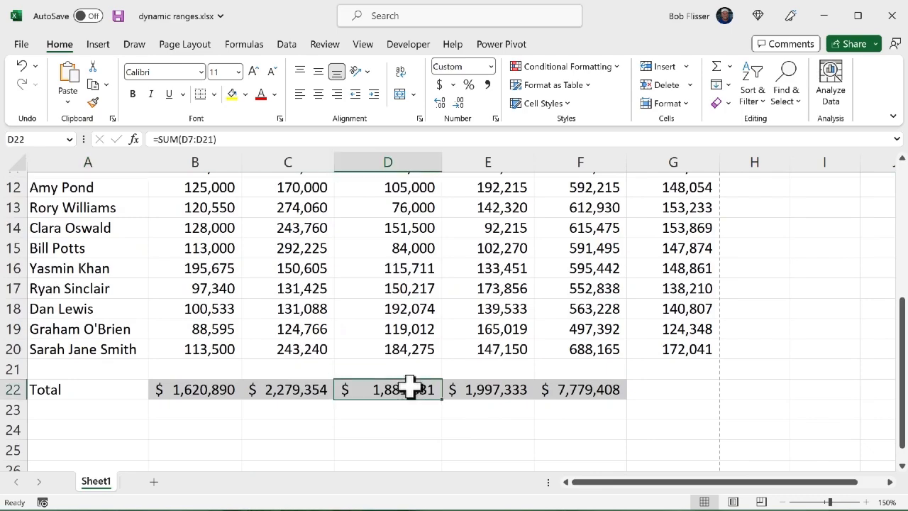
scroll(434, 324, "up", 4)
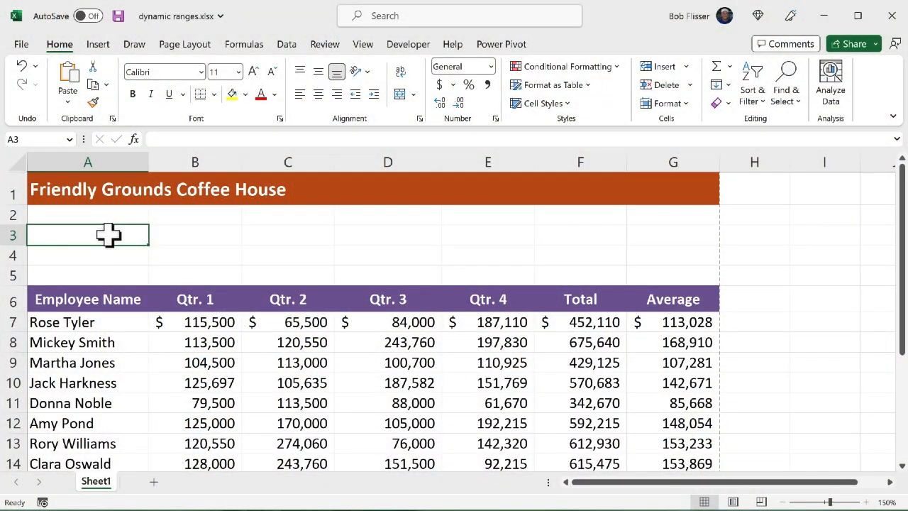
Preview how the whole sheet prints without a defined print area, and return to the worksheet
scroll(107, 235, "down", 2)
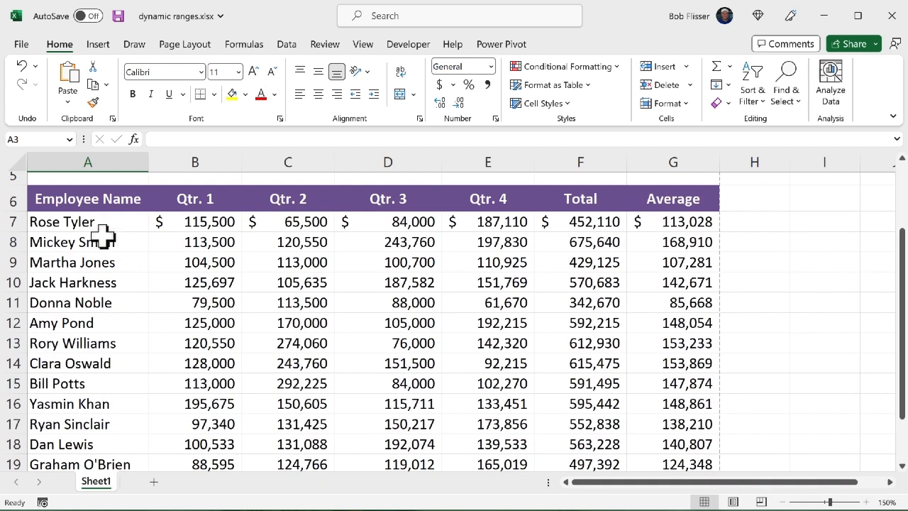
key("ctrl+p")
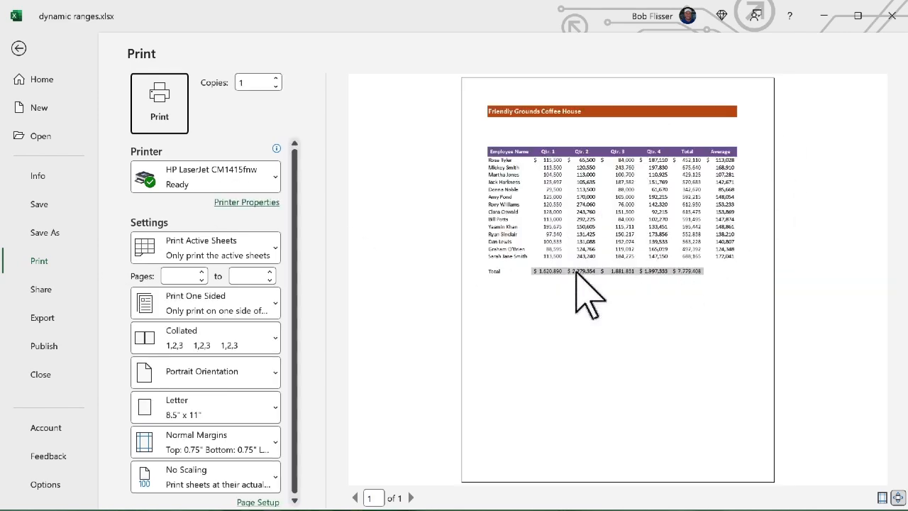
key("Escape")
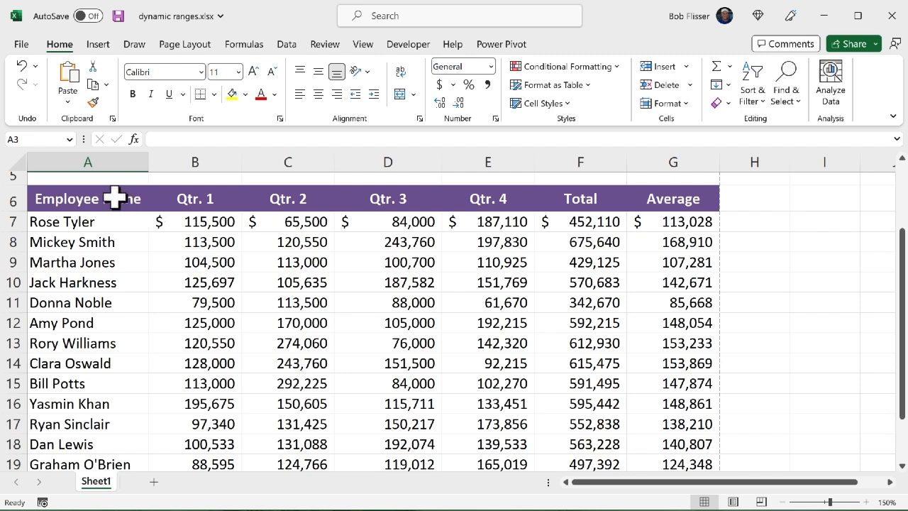
Set the range A6:C13 as the print area and check it in the print preview
left_click_drag(94, 199, 291, 337)
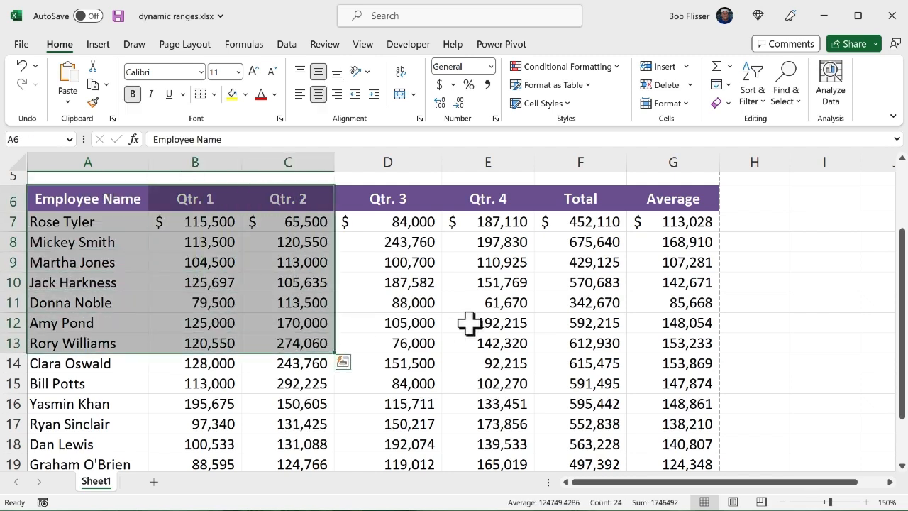
left_click(173, 44)
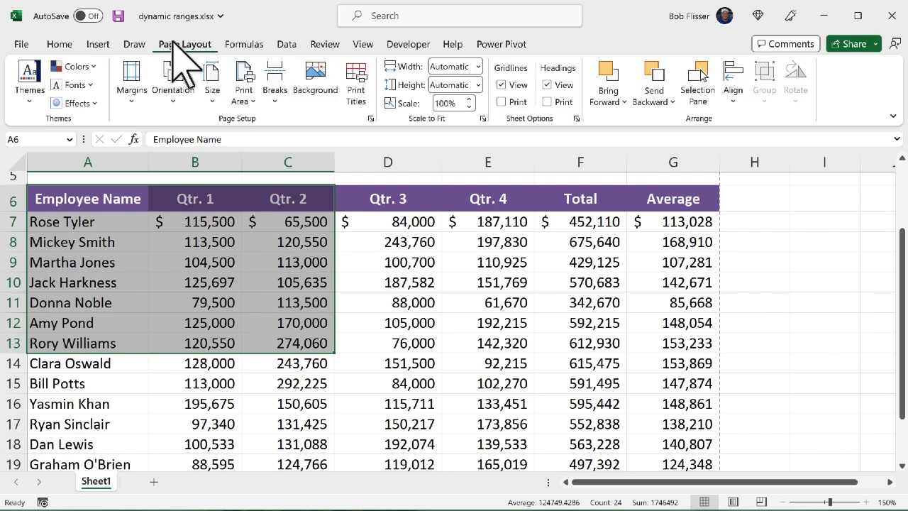
left_click(246, 99)
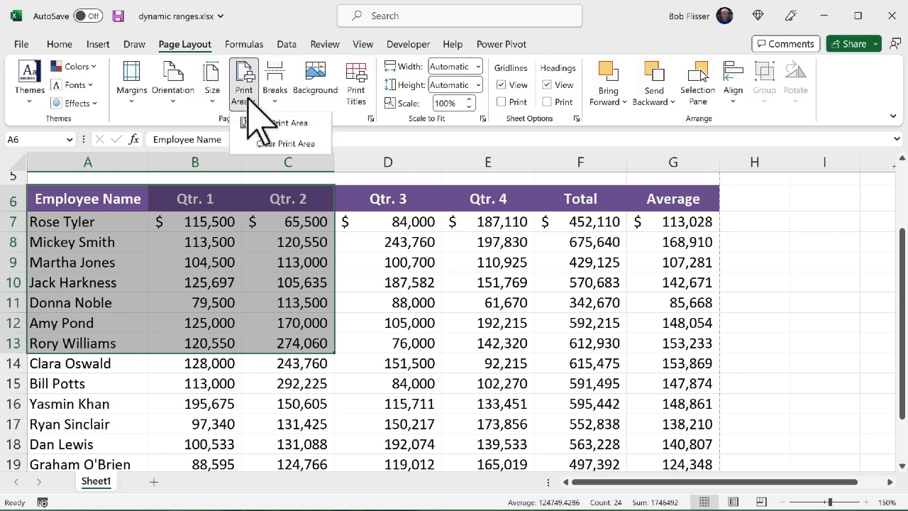
left_click(290, 124)
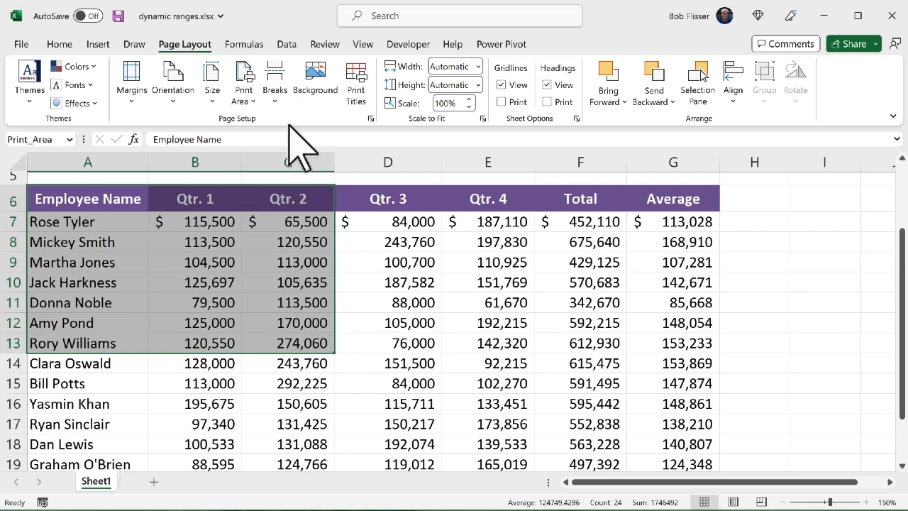
left_click(410, 263)
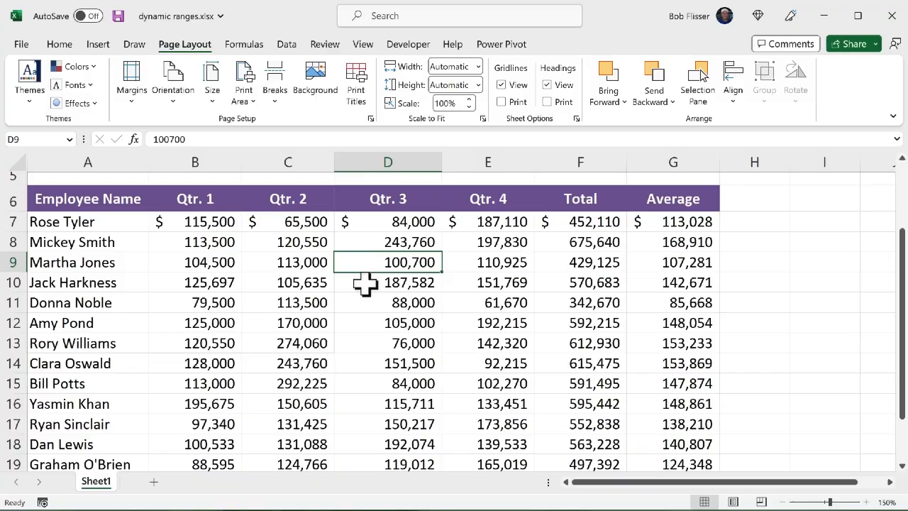
key("ctrl+p")
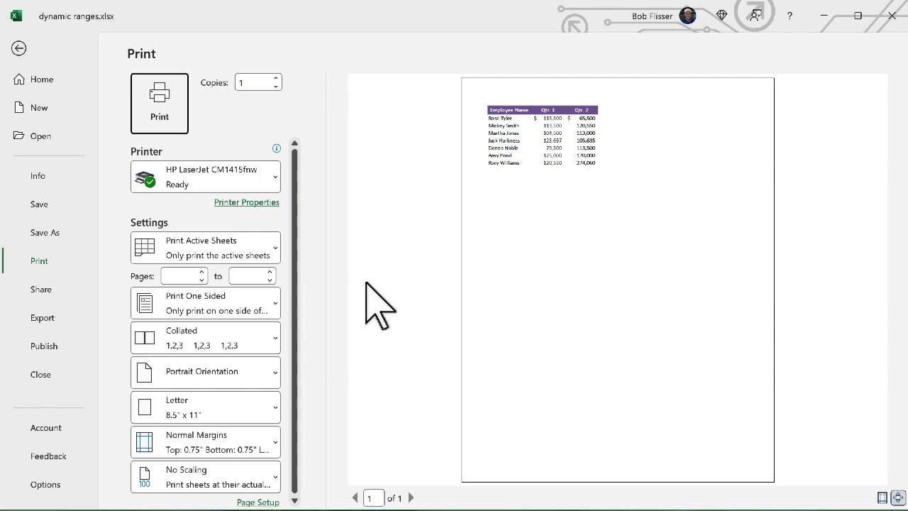
key("Escape")
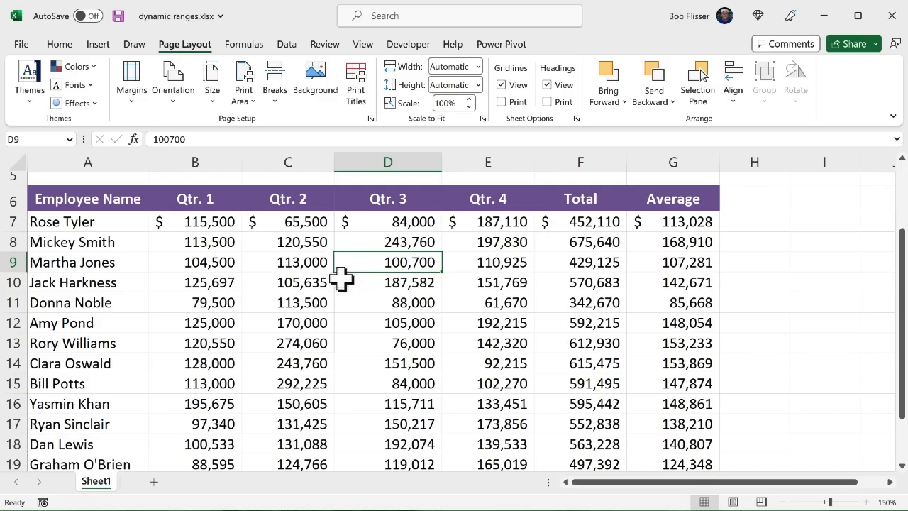
Redefine the print area as A6:B13 and check it in the print preview
left_click_drag(93, 200, 193, 343)
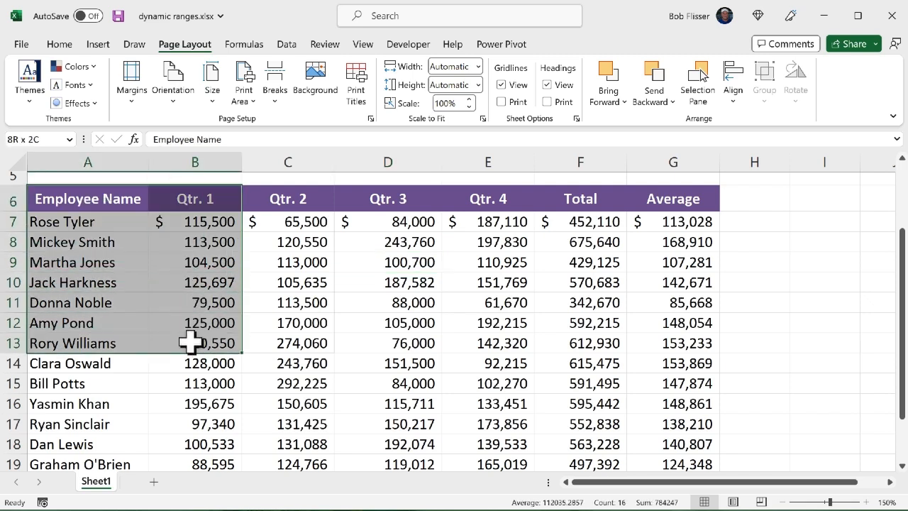
left_click(258, 98)
left_click(293, 122)
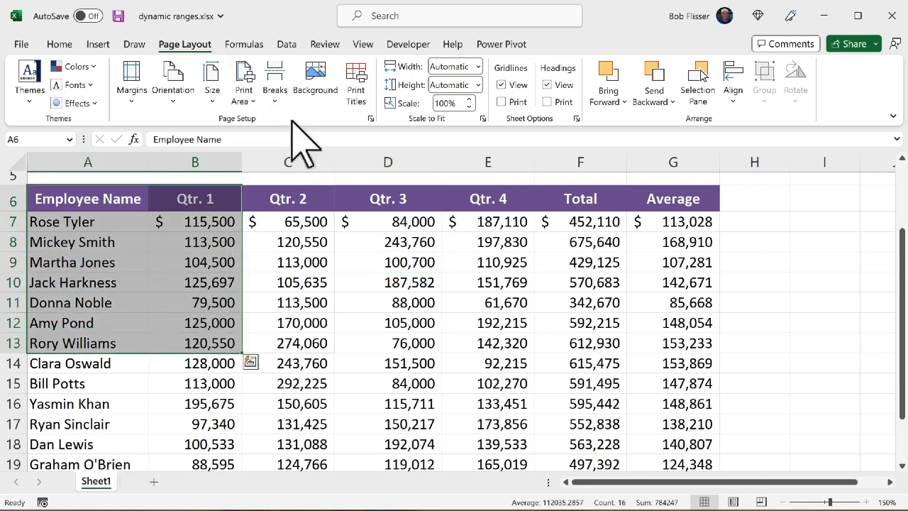
left_click(323, 287)
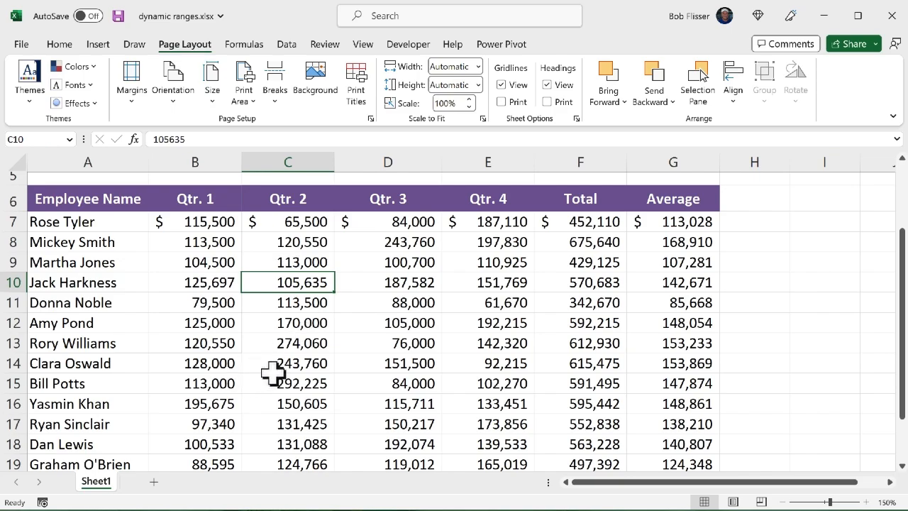
key("ctrl+p")
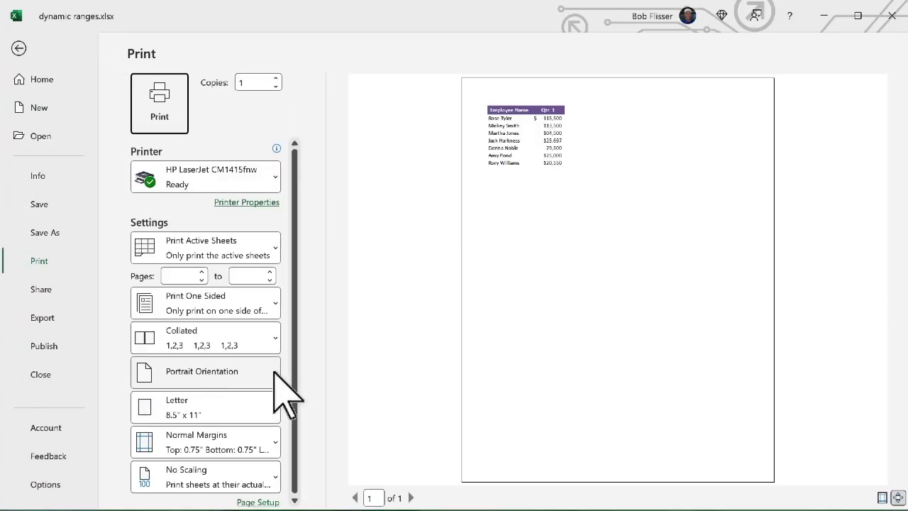
key("Escape")
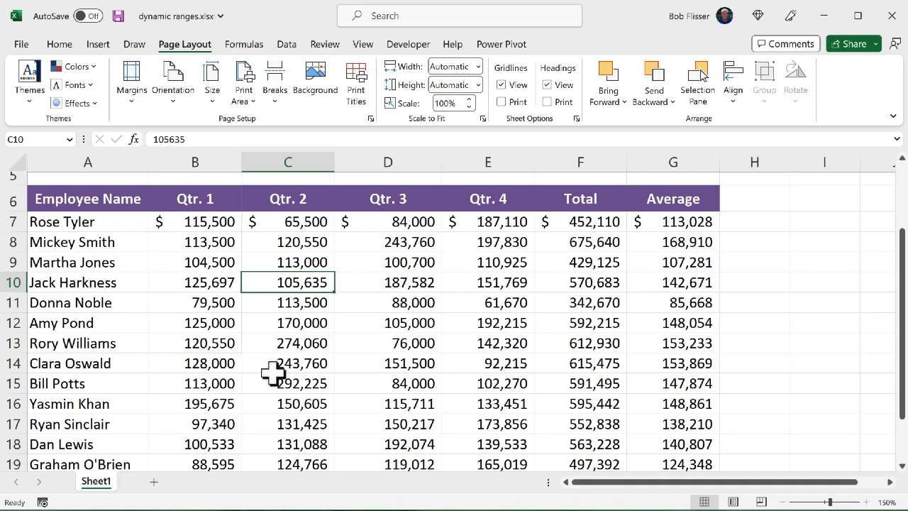
Label cells C4 to F4 as Rows down, Columns across, Height and Width
scroll(273, 371, "up", 1)
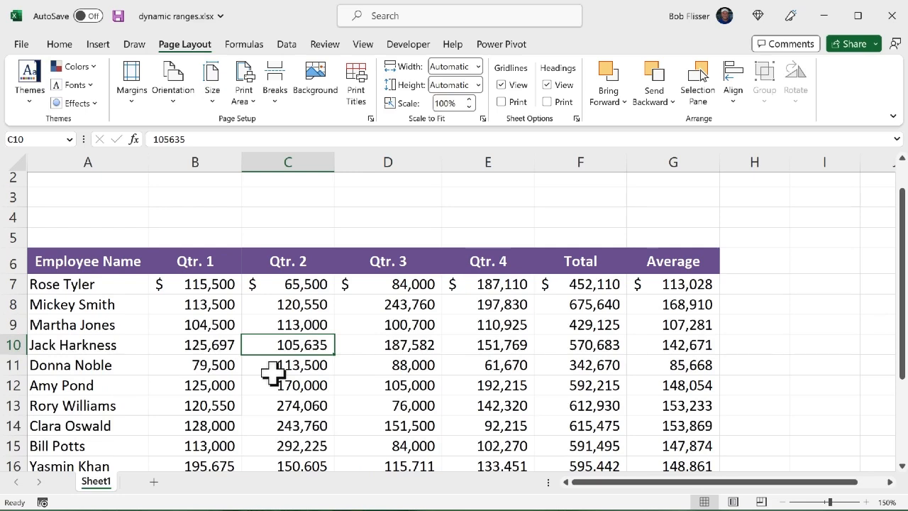
left_click(292, 218)
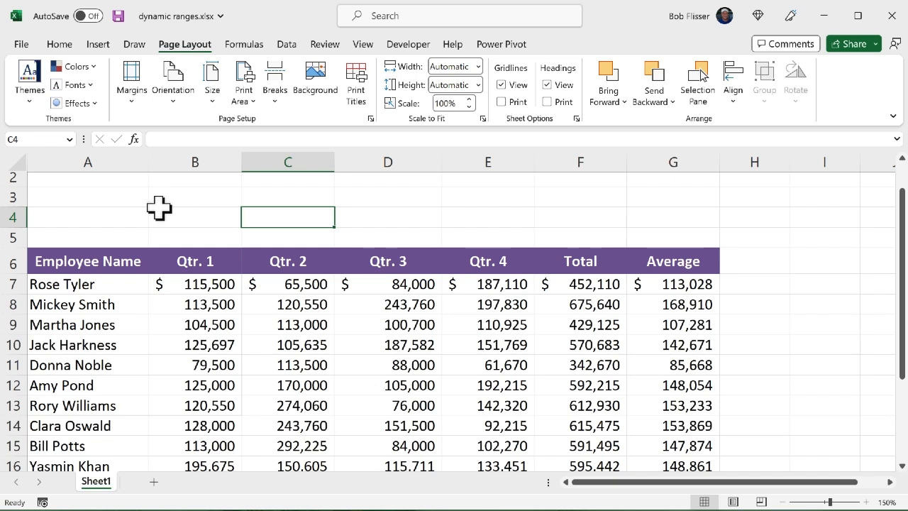
type("Rows down")
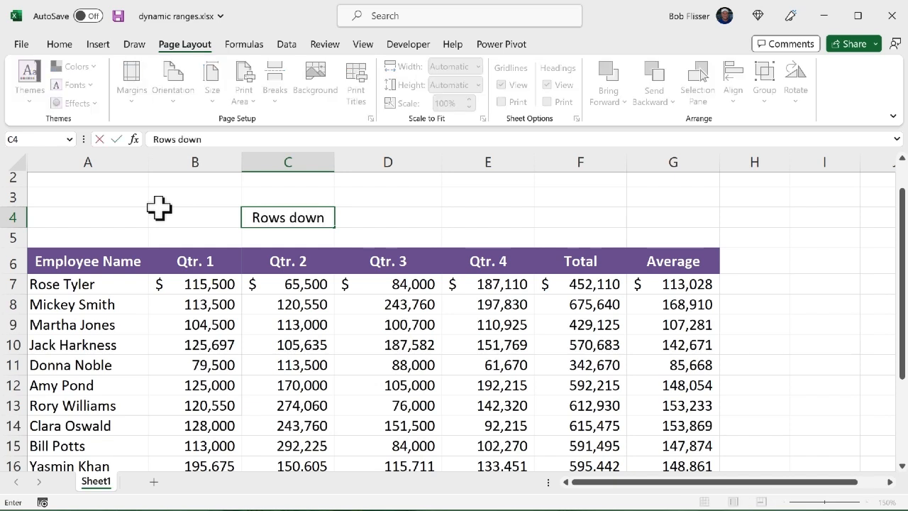
key("Tab")
type("Co")
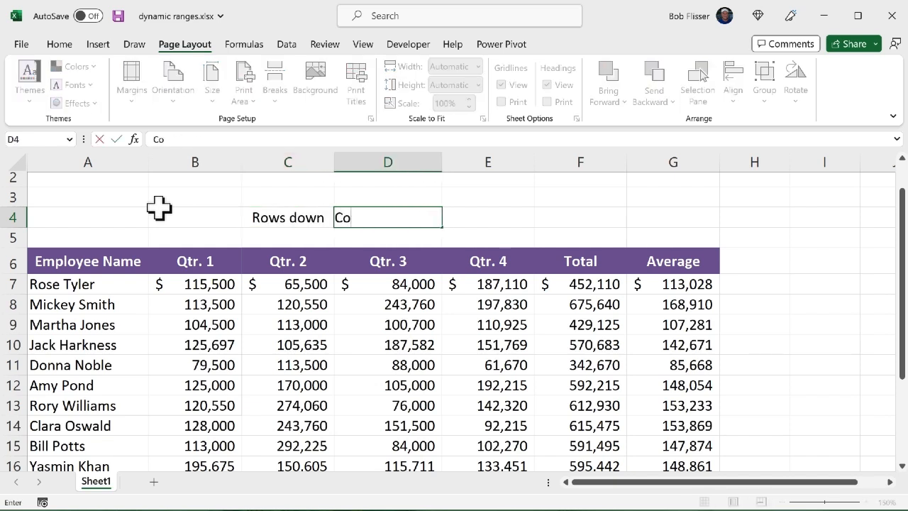
type("lumns ac")
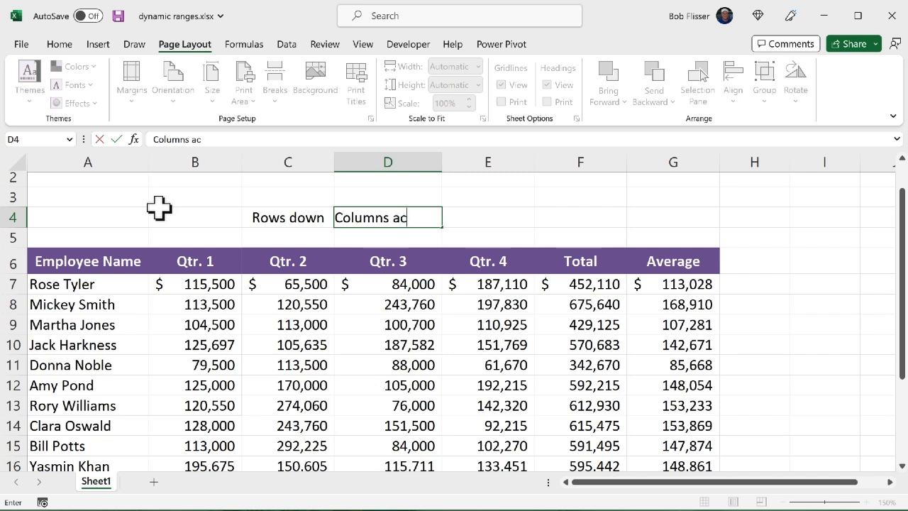
type("ross")
key("Tab")
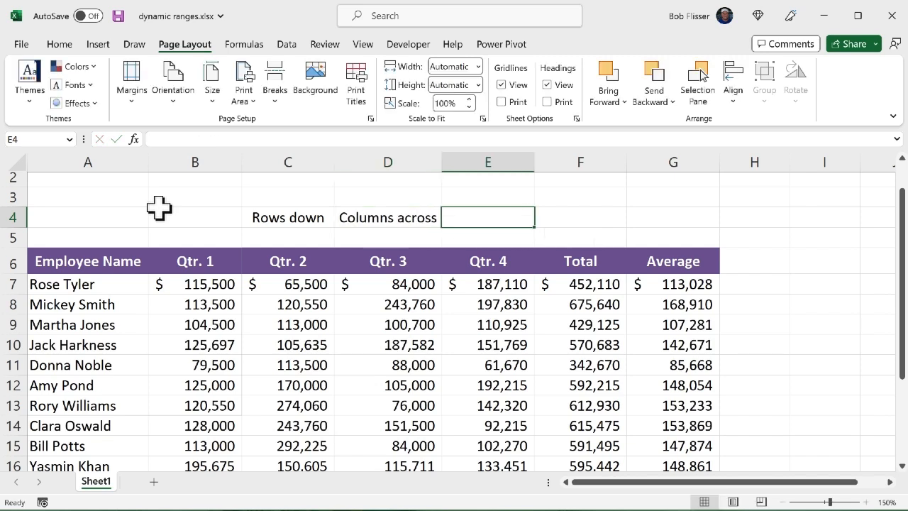
type("Height")
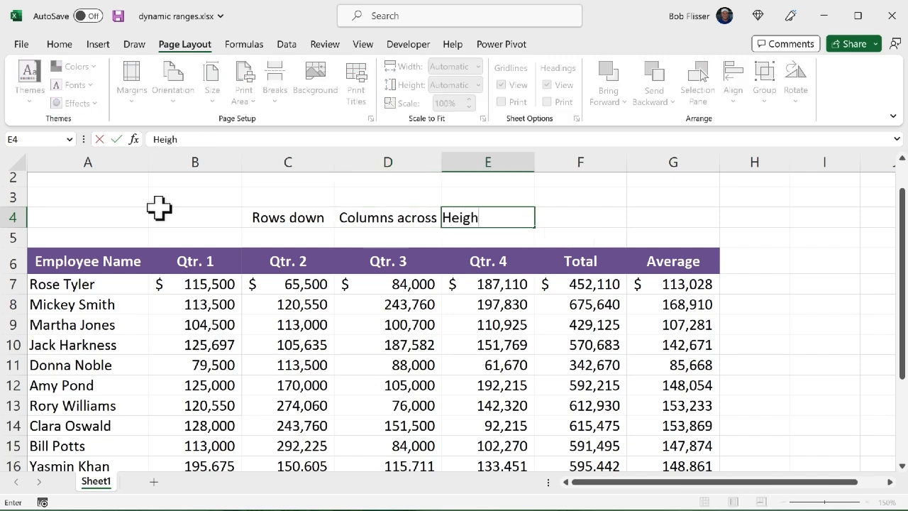
key("Tab")
type("Width")
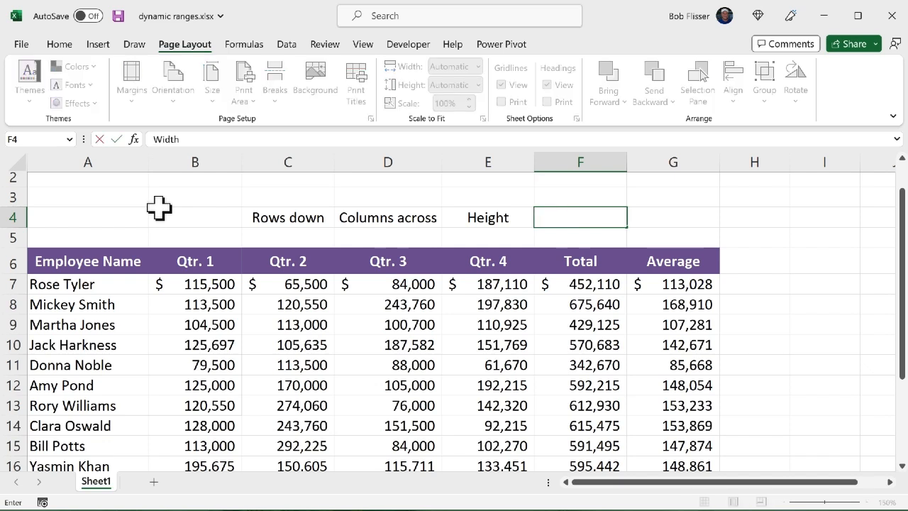
key("Return")
Enter 0 for Rows down, 0 for Columns across, 6 for Height and 2 for Width in row 5 beneath the labels
type("0")
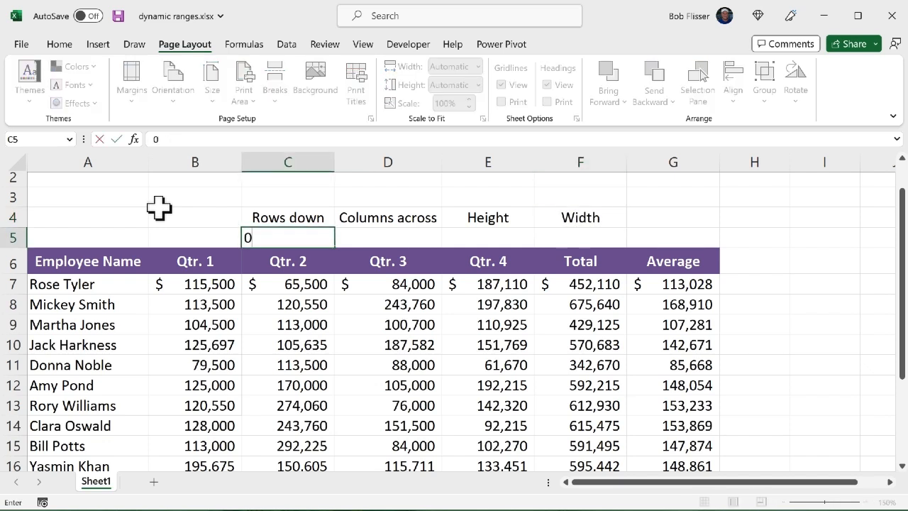
key("Tab")
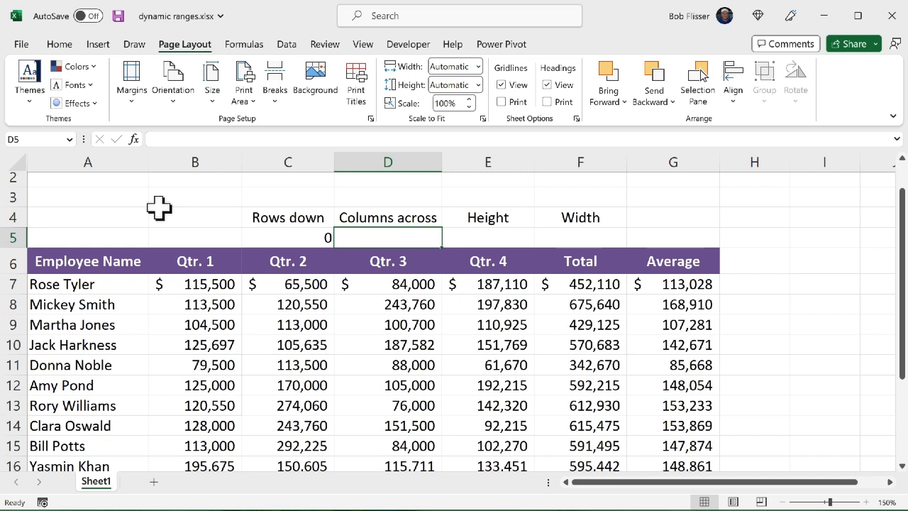
type("0")
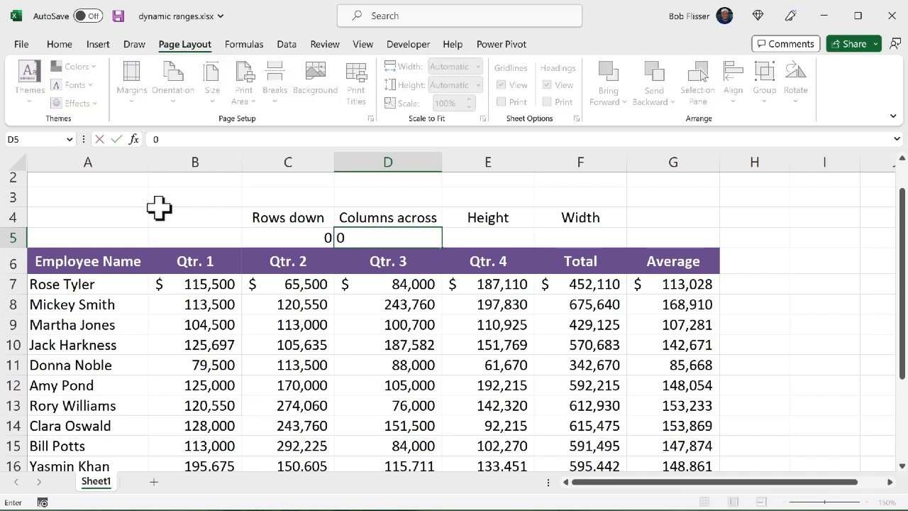
key("Tab")
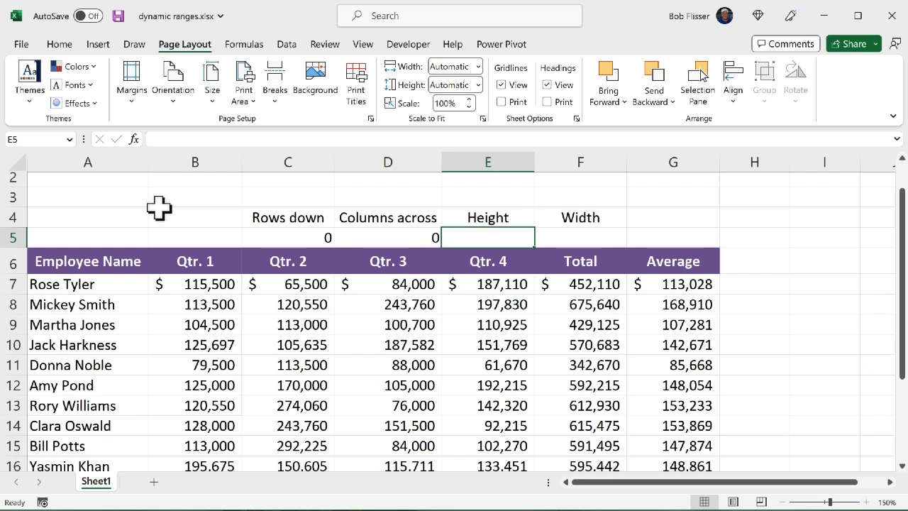
type("6")
key("Tab")
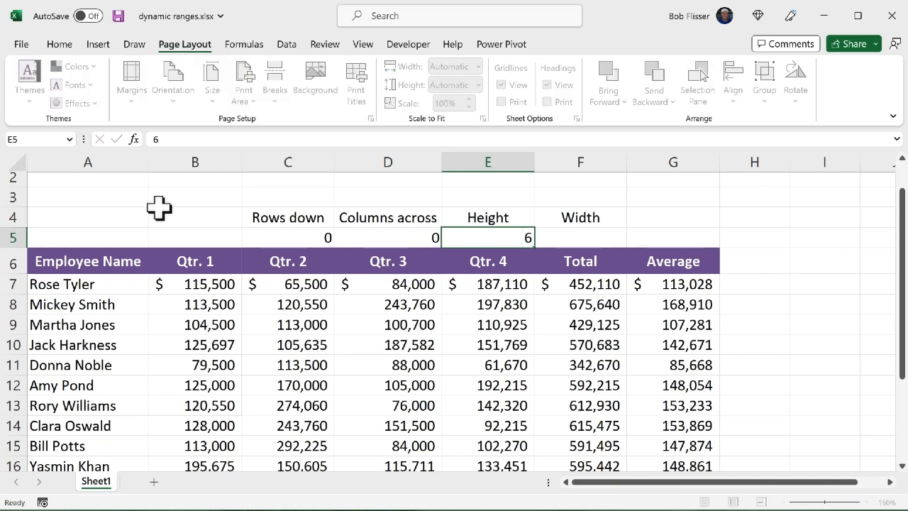
type("2")
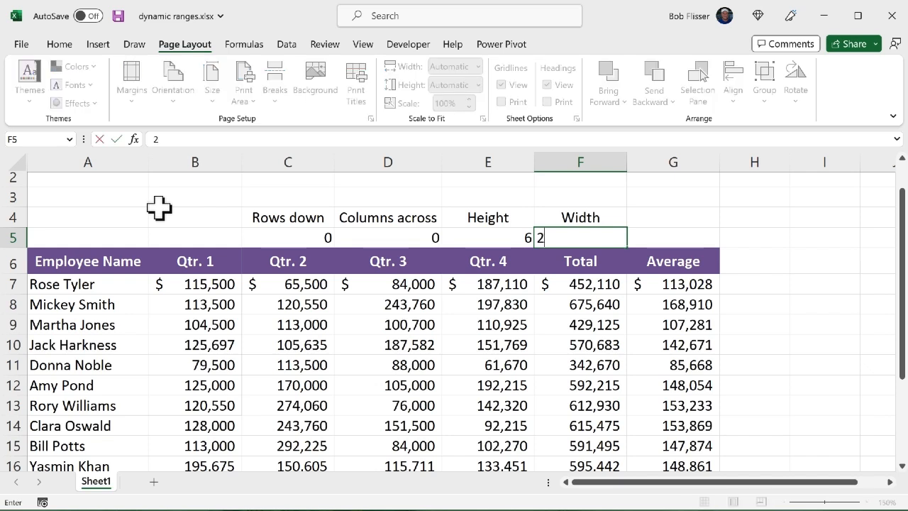
key("Return")
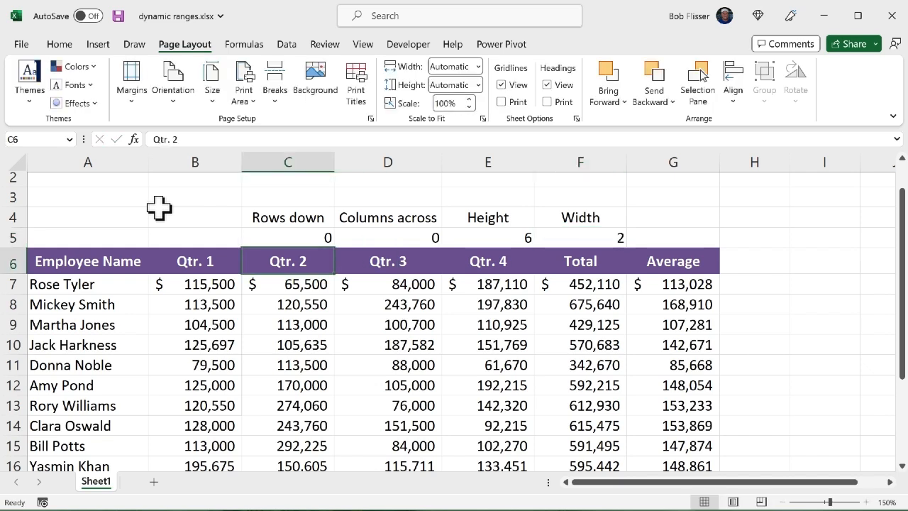
Open the Name Manager and clear the range reference of the Print_Area name
left_click(252, 44)
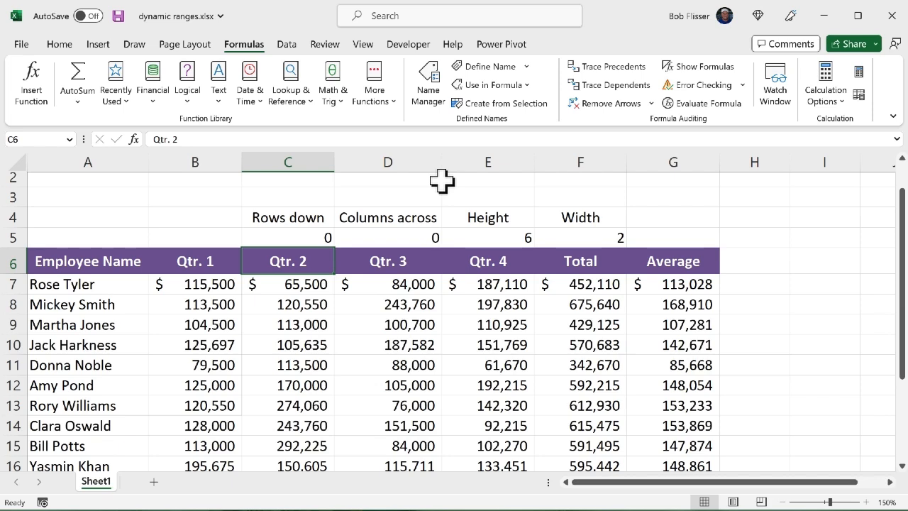
left_click(431, 85)
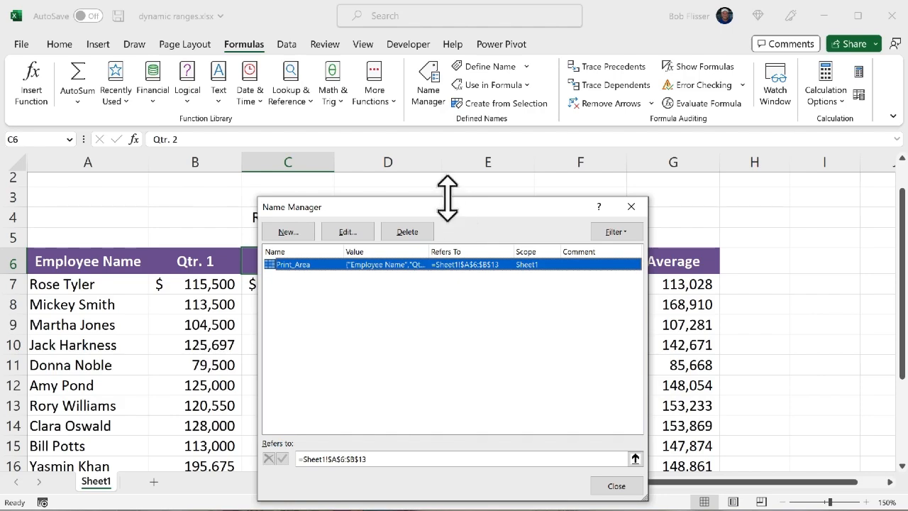
left_click_drag(447, 197, 453, 263)
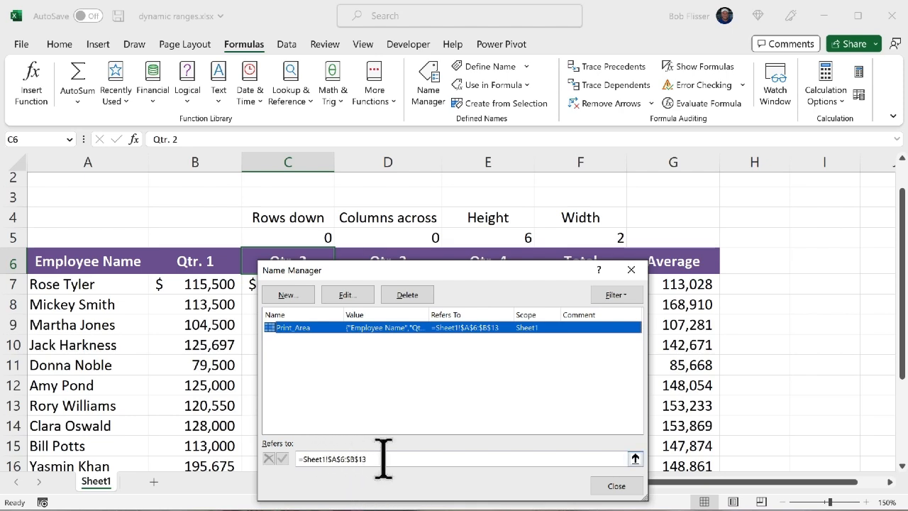
left_click_drag(383, 459, 280, 446)
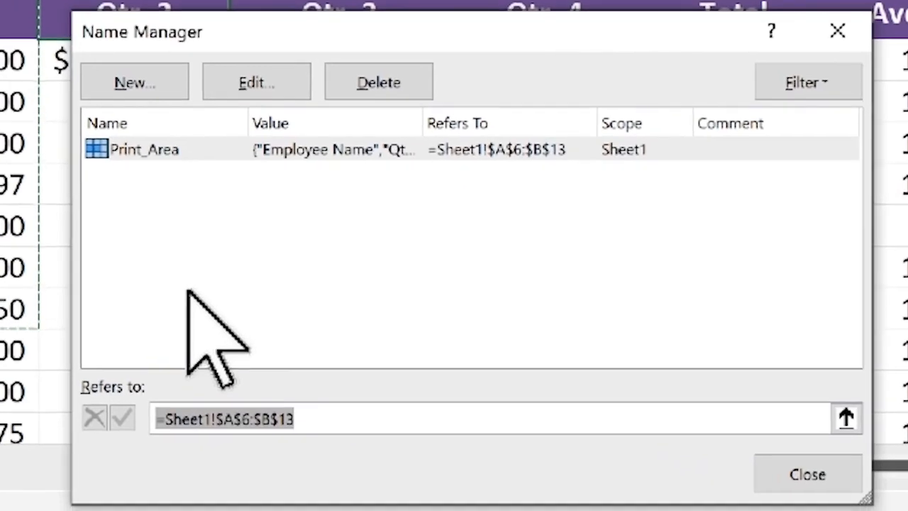
key("Delete")
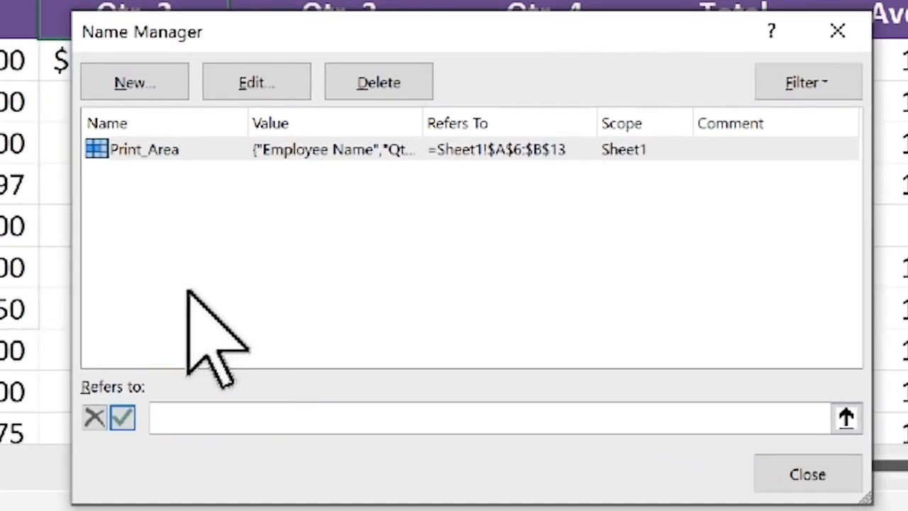
Begin the Print_Area reference with an OFFSET formula that uses Sheet1!$A$6 as its starting cell
type("=offset(")
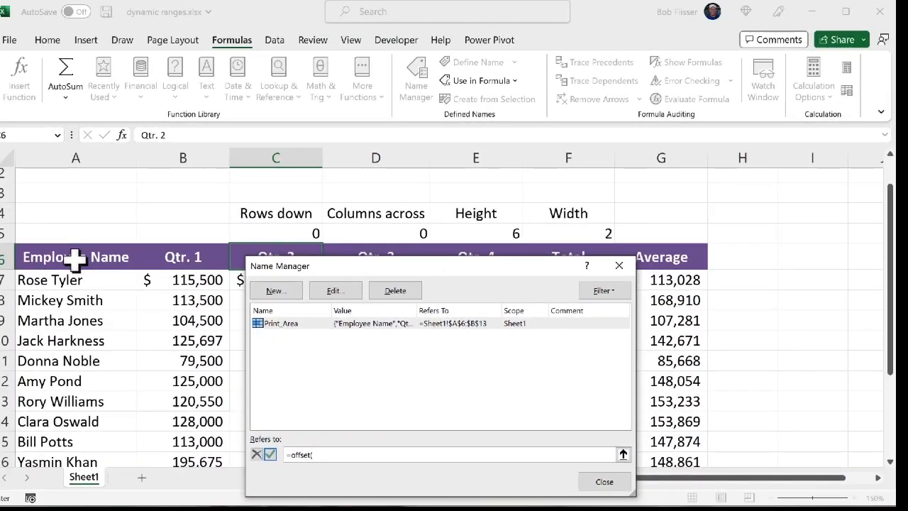
left_click(74, 259)
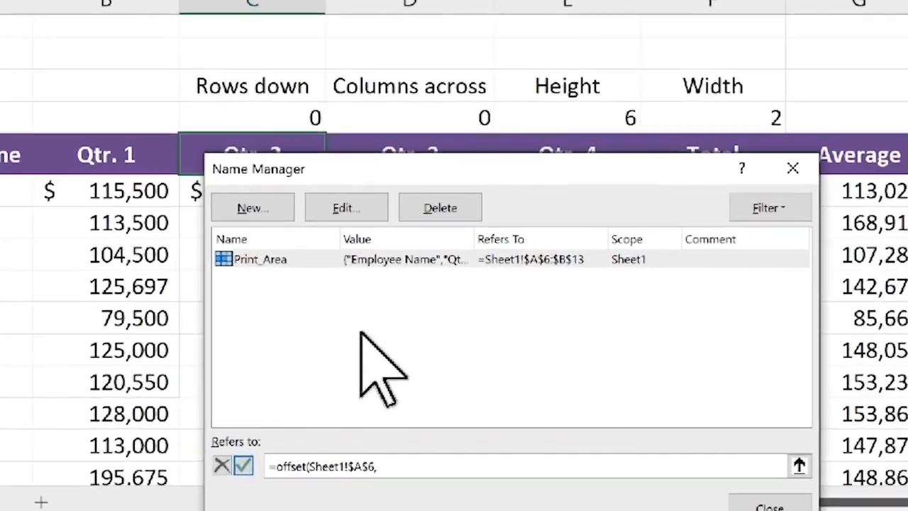
type(",")
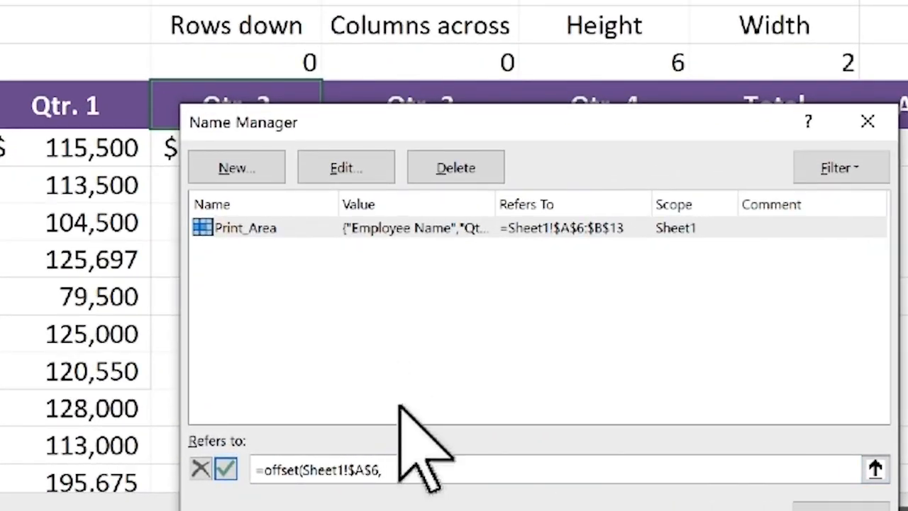
Complete the OFFSET formula with Sheet1!$C$5 for rows, Sheet1!$D$5 for columns, Sheet1!$E$5 for height and Sheet1!$F$5 for width
left_click(247, 62)
type(",")
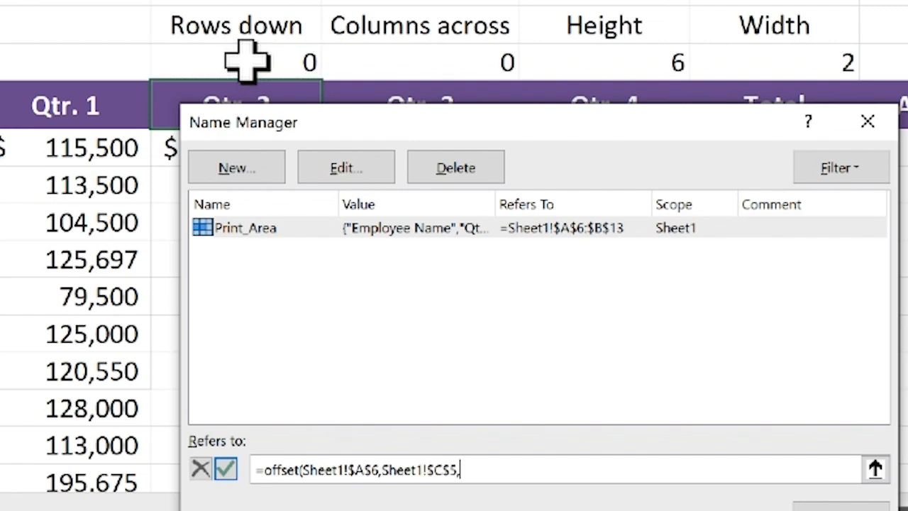
left_click(421, 57)
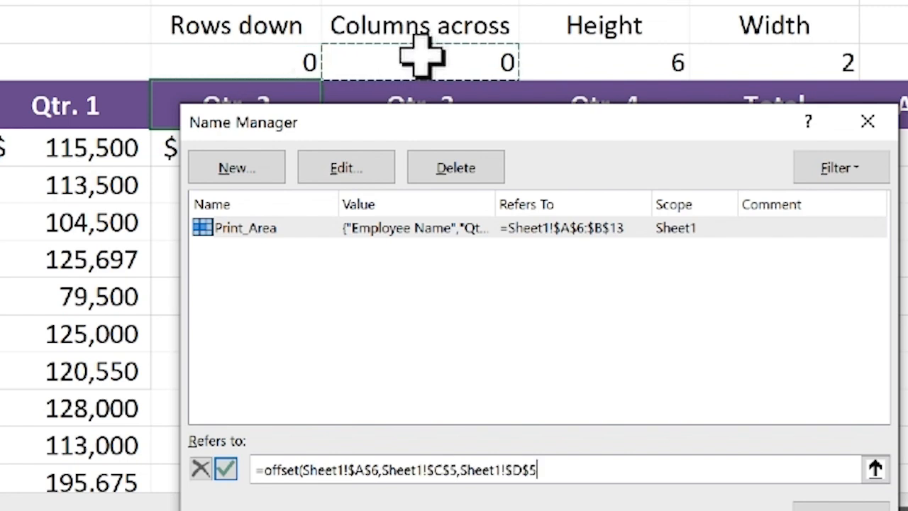
type(",")
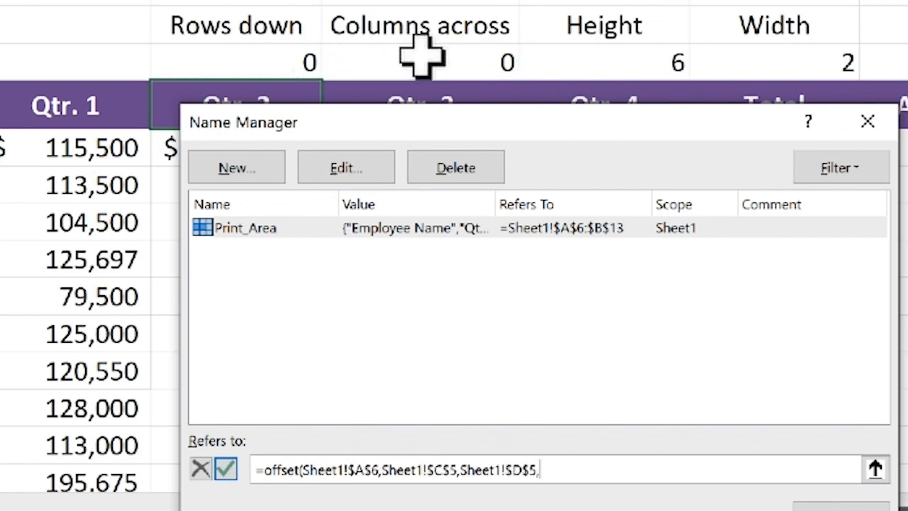
left_click(627, 55)
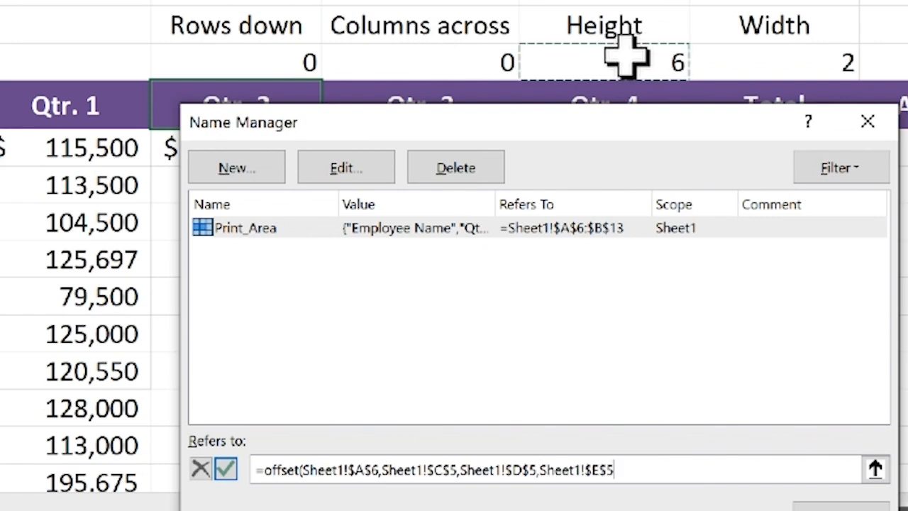
type(",")
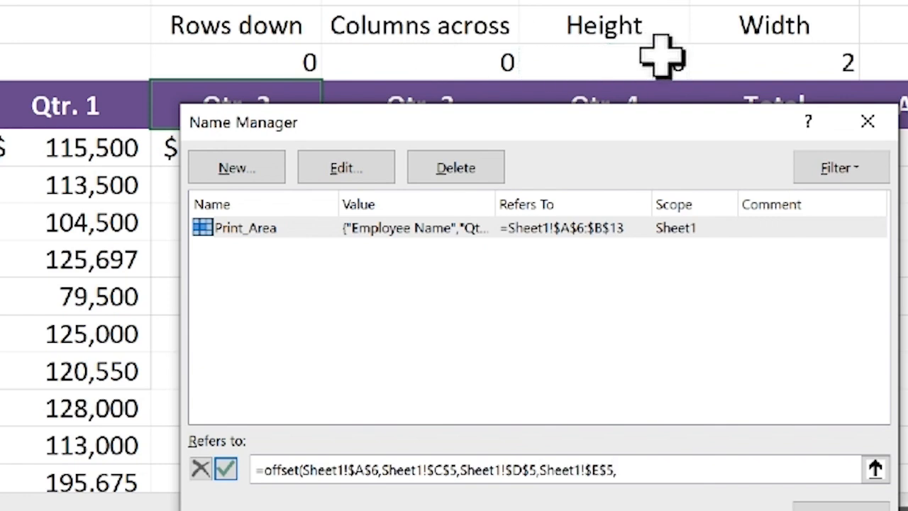
left_click(791, 60)
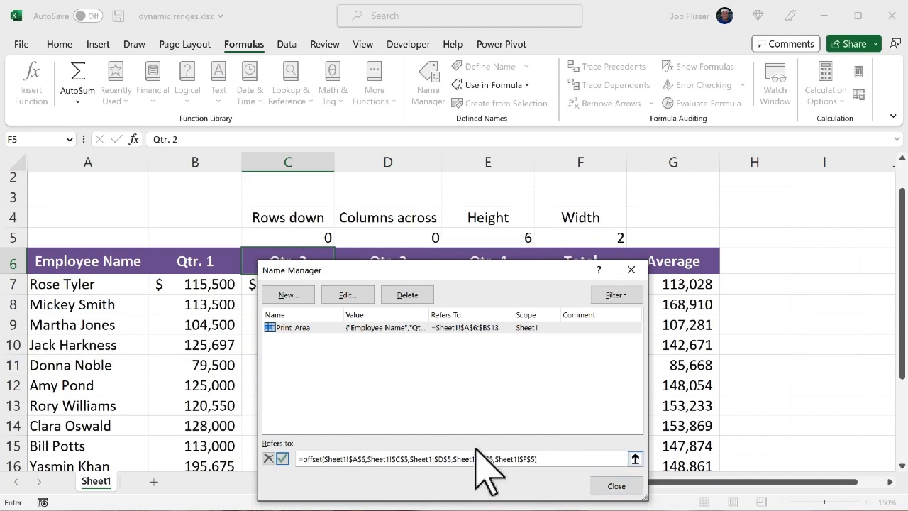
Save the changed Print_Area reference and check the resulting print area in the print preview
left_click(616, 487)
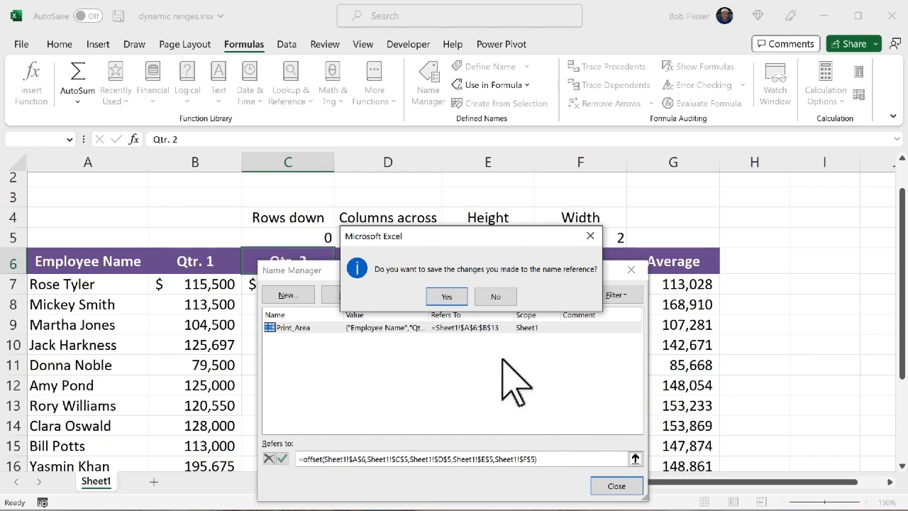
left_click(446, 296)
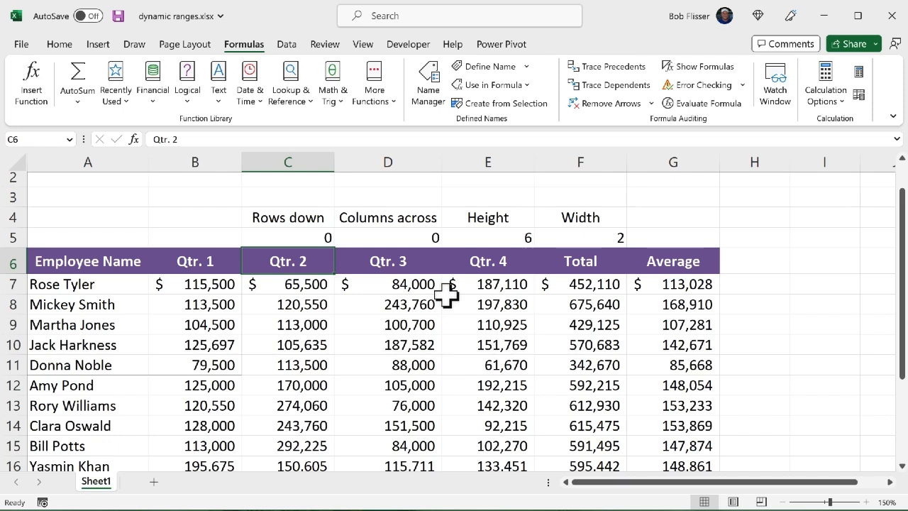
key("ctrl+p")
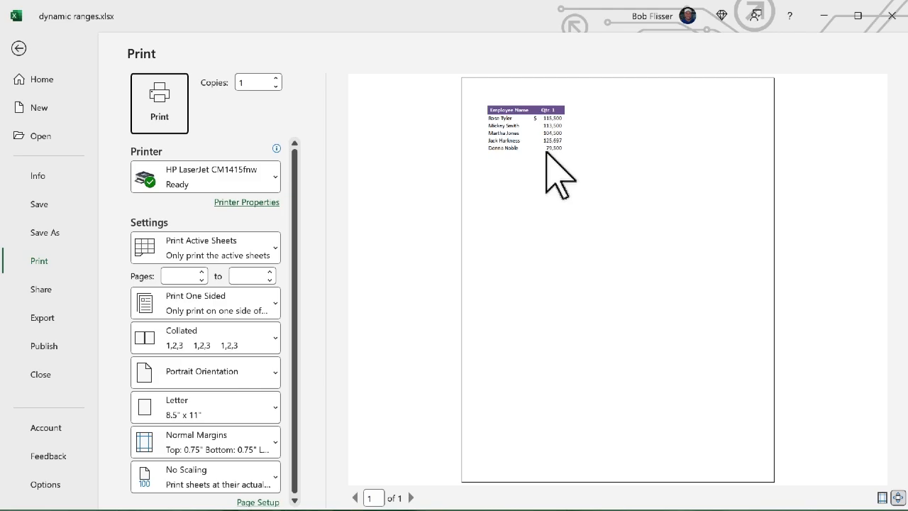
key("Escape")
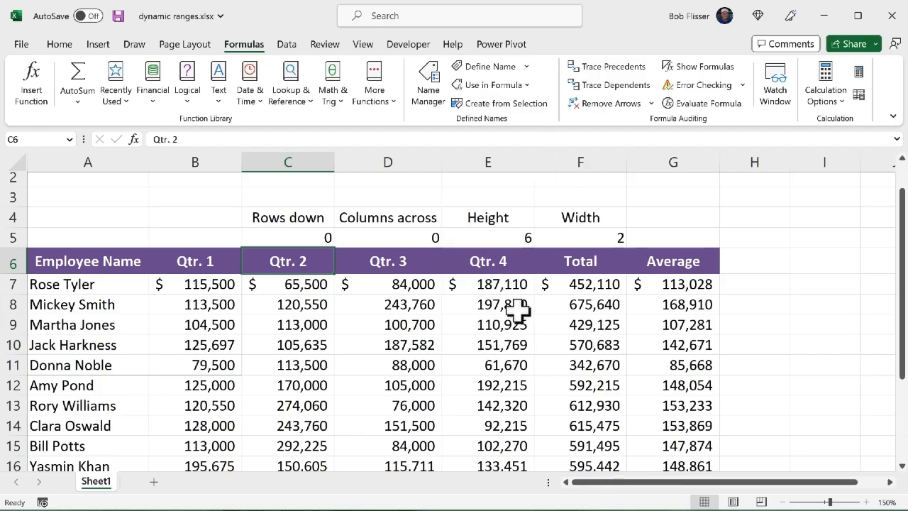
Set the Height input in cell E5 to 8
left_click(503, 236)
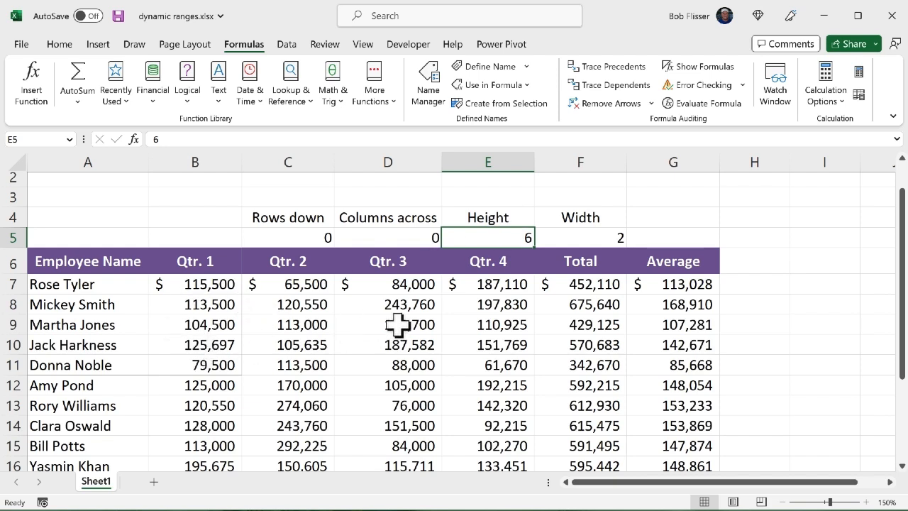
type("8")
key("Tab")
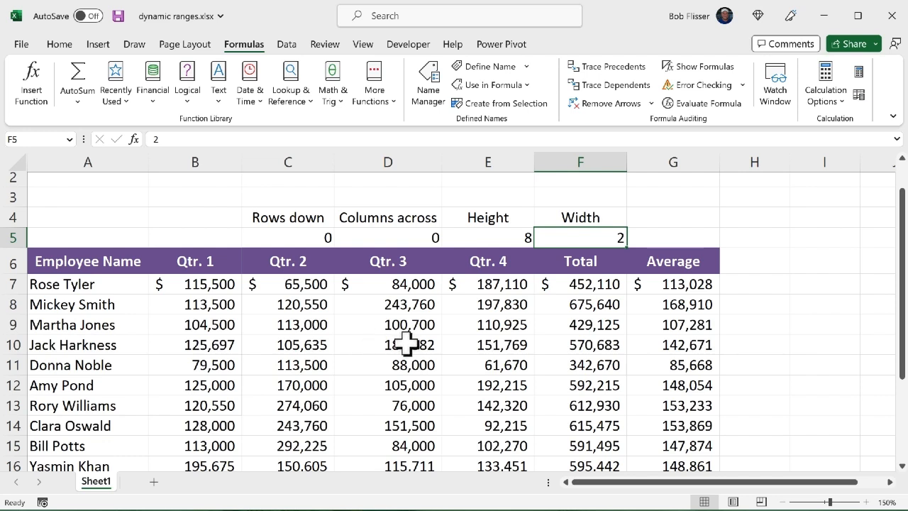
Set the Width input in cell F5 to 4 and check the resulting print area in the print preview
type("4")
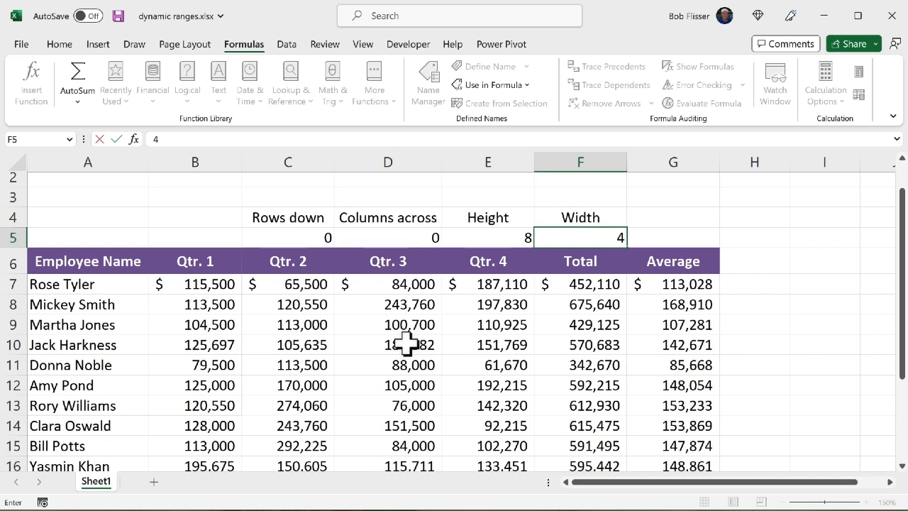
key("Return")
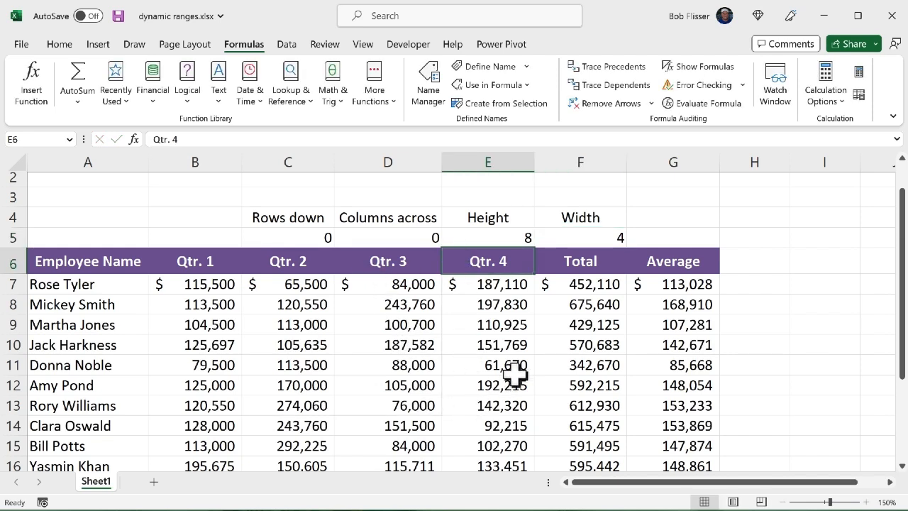
key("ctrl+p")
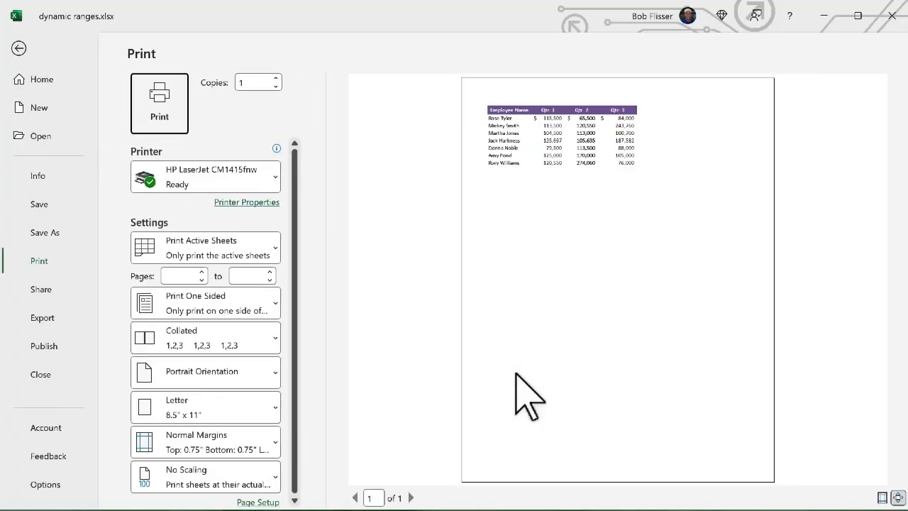
key("Escape")
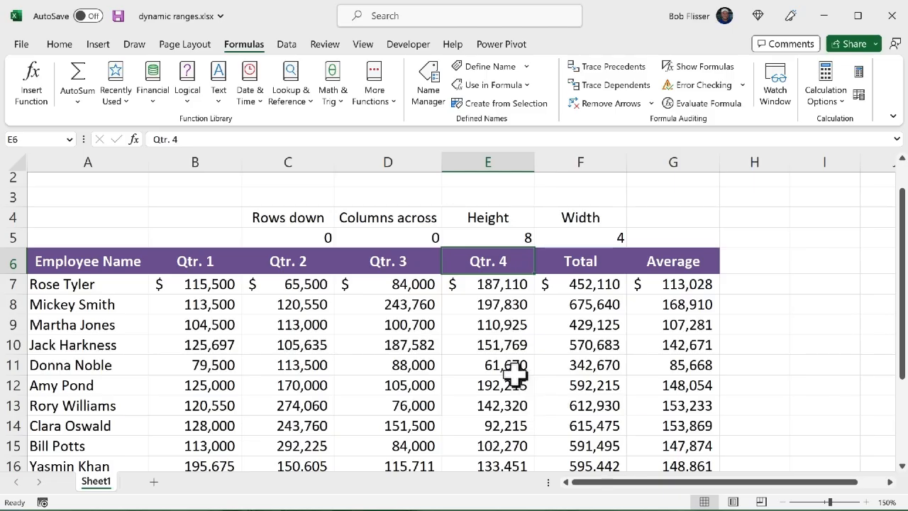
Set Height in cell E5 to 10 and Width in cell F5 to 5, and check the print area in the print preview
left_click(504, 238)
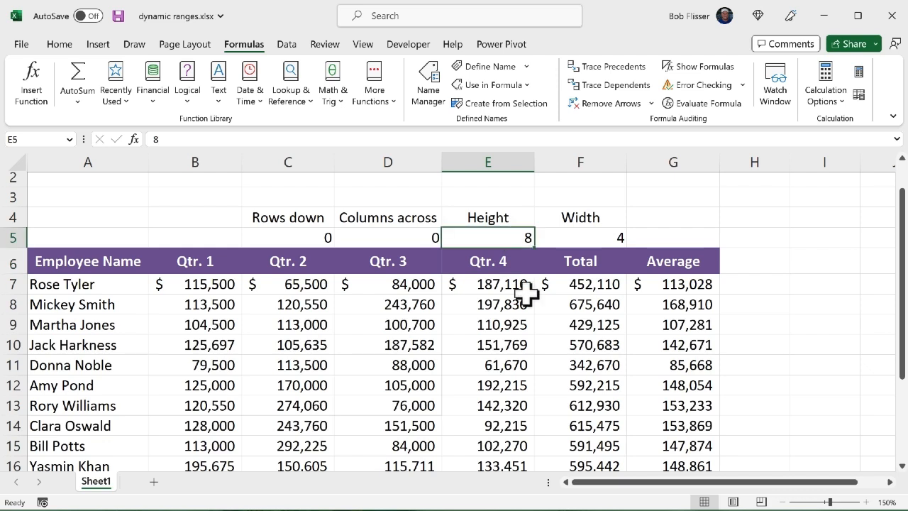
type("10")
key("Tab")
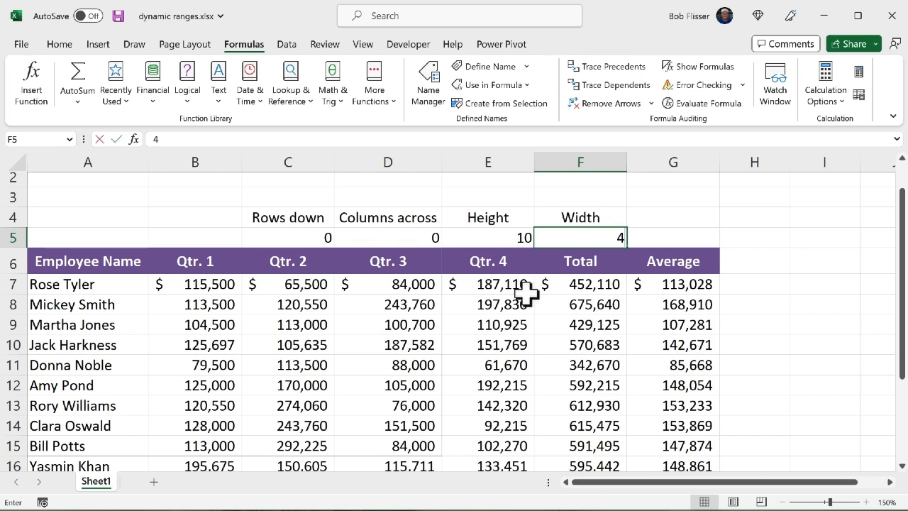
type("5")
key("Return")
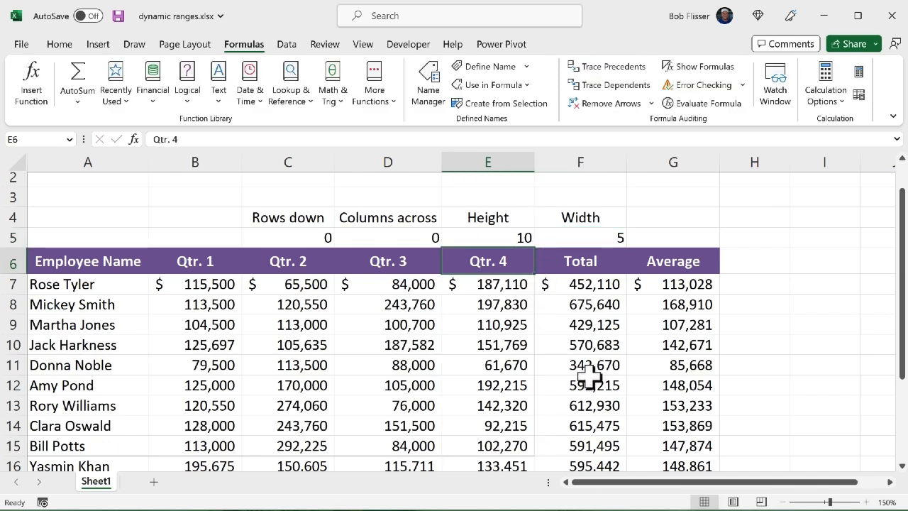
key("ctrl+p")
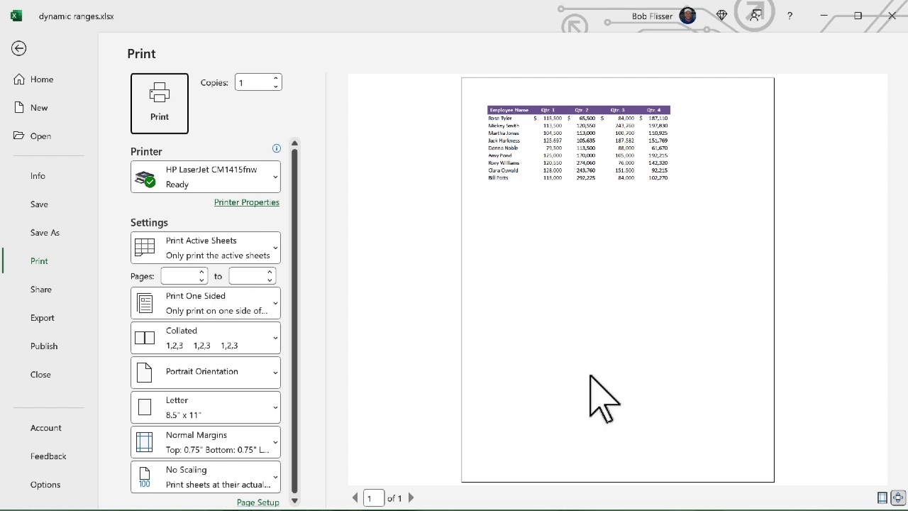
key("Escape")
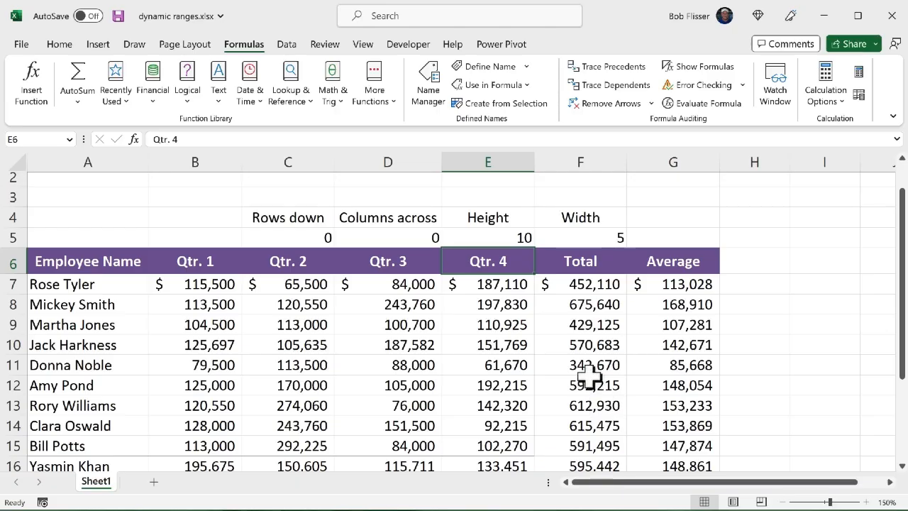